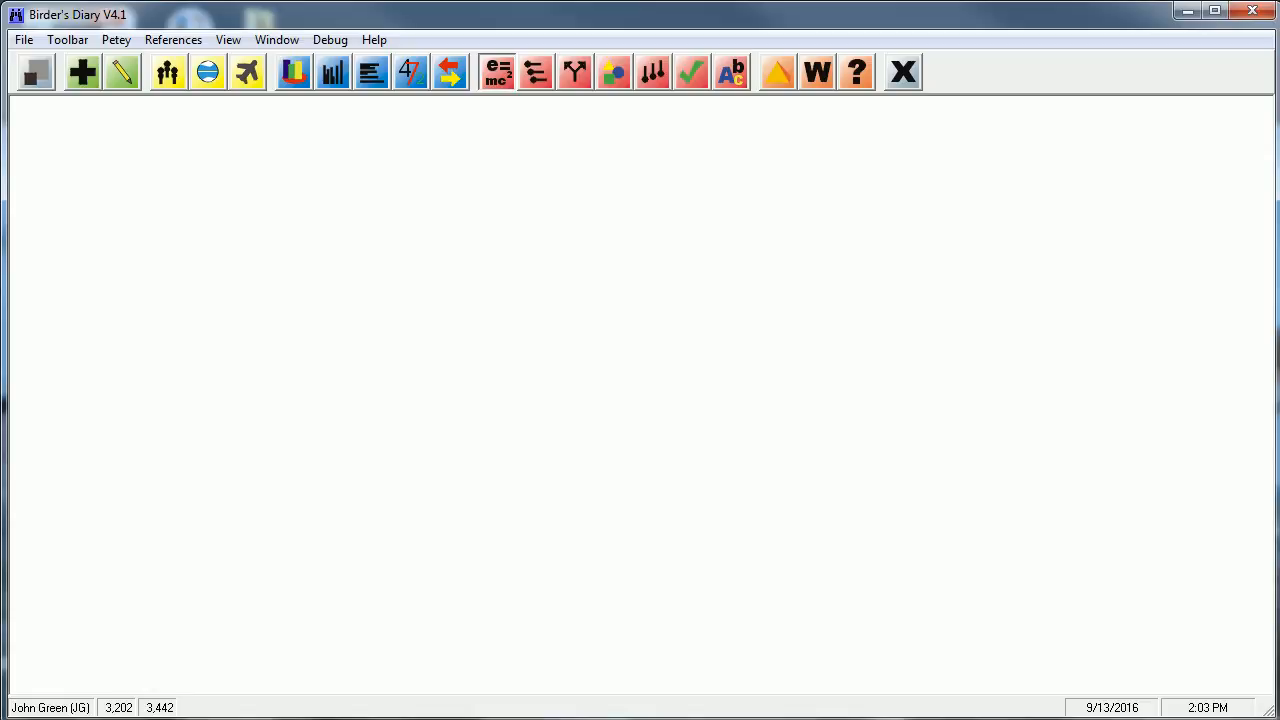
Open the checklist import/export dialog and set the taxonomy to Birds - Clements-Cornell - World 2016.
{"action": "left_click", "coordinate": [26, 44]}
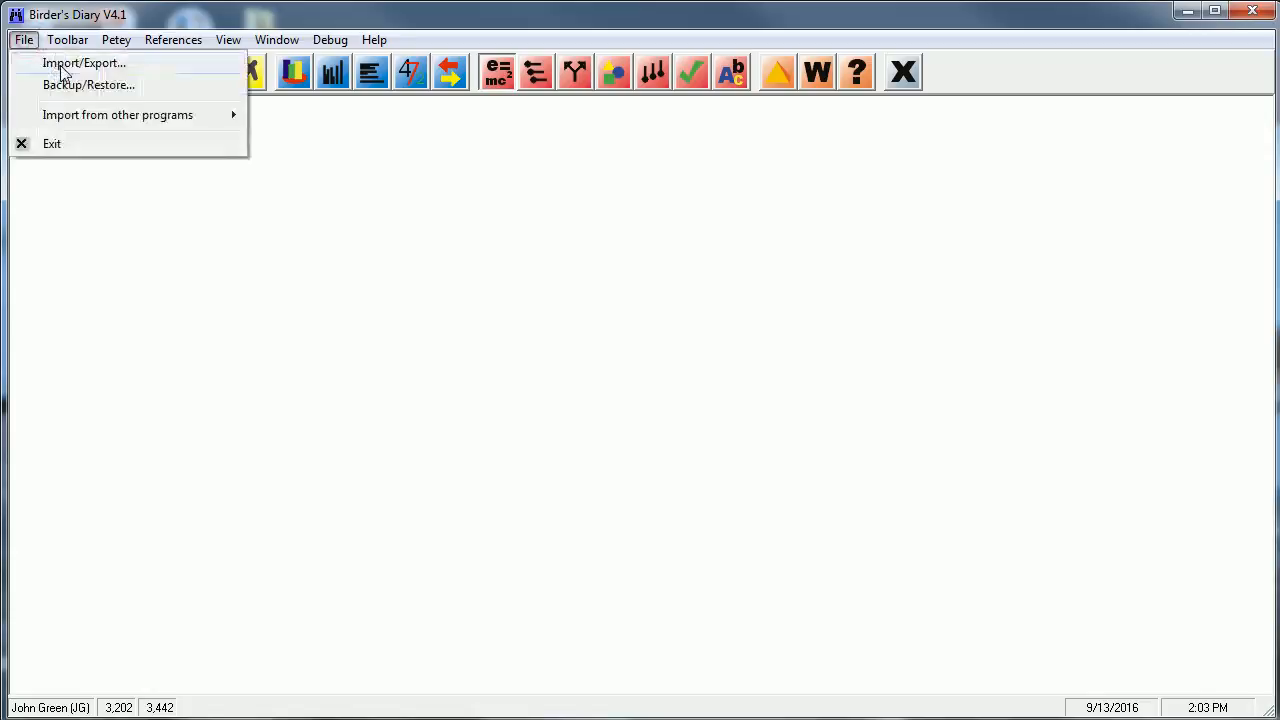
{"action": "left_click", "coordinate": [62, 66]}
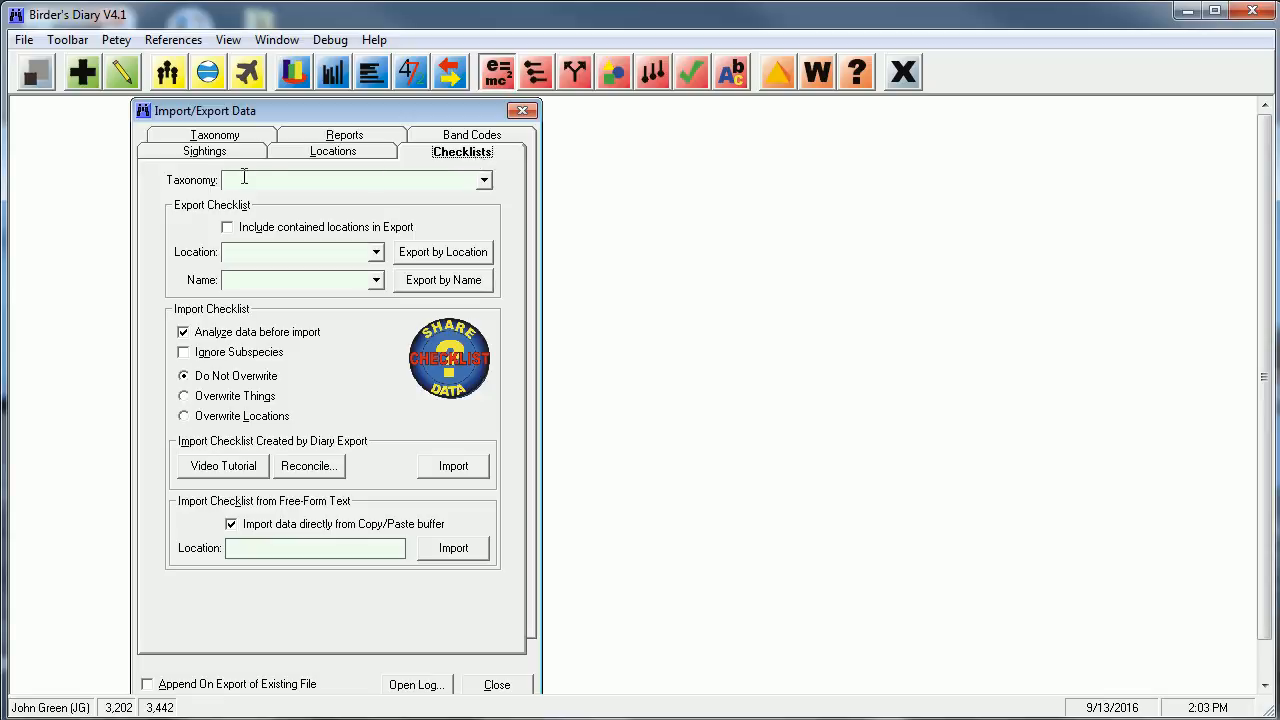
{"action": "mouse_move", "coordinate": [243, 179]}
{"action": "type", "text": "clem"}
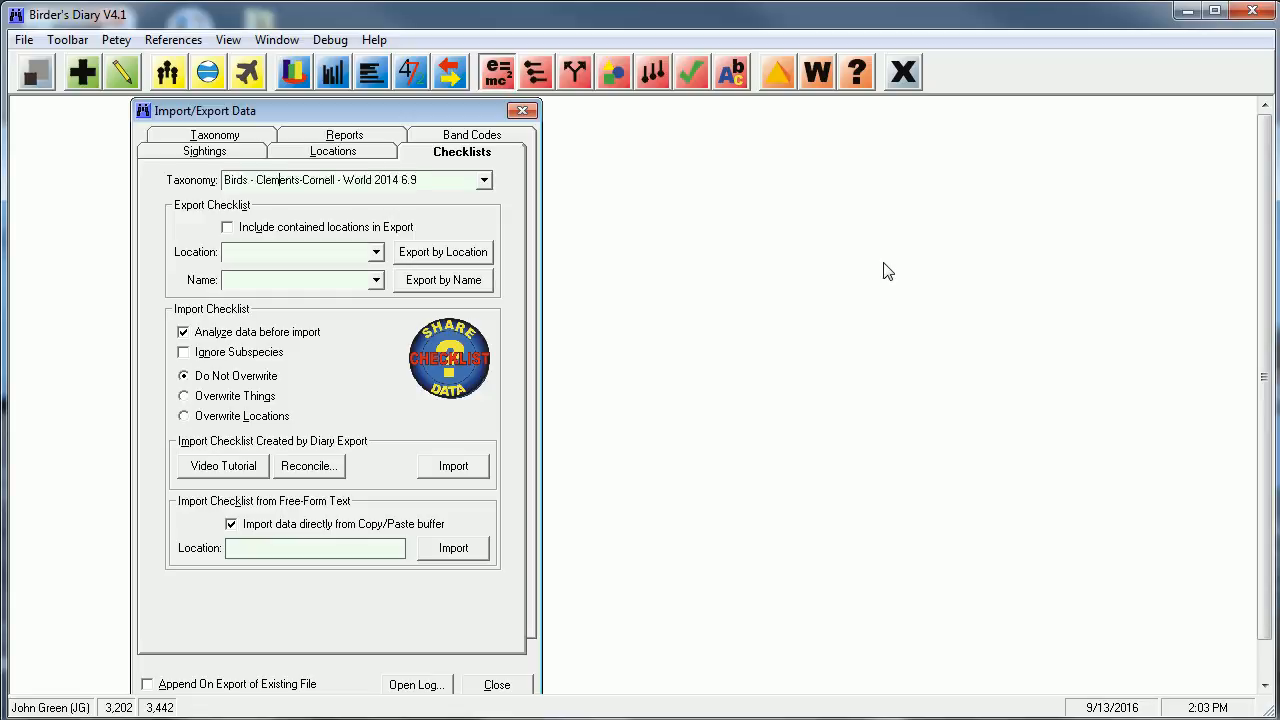
{"action": "type", "text": "6"}
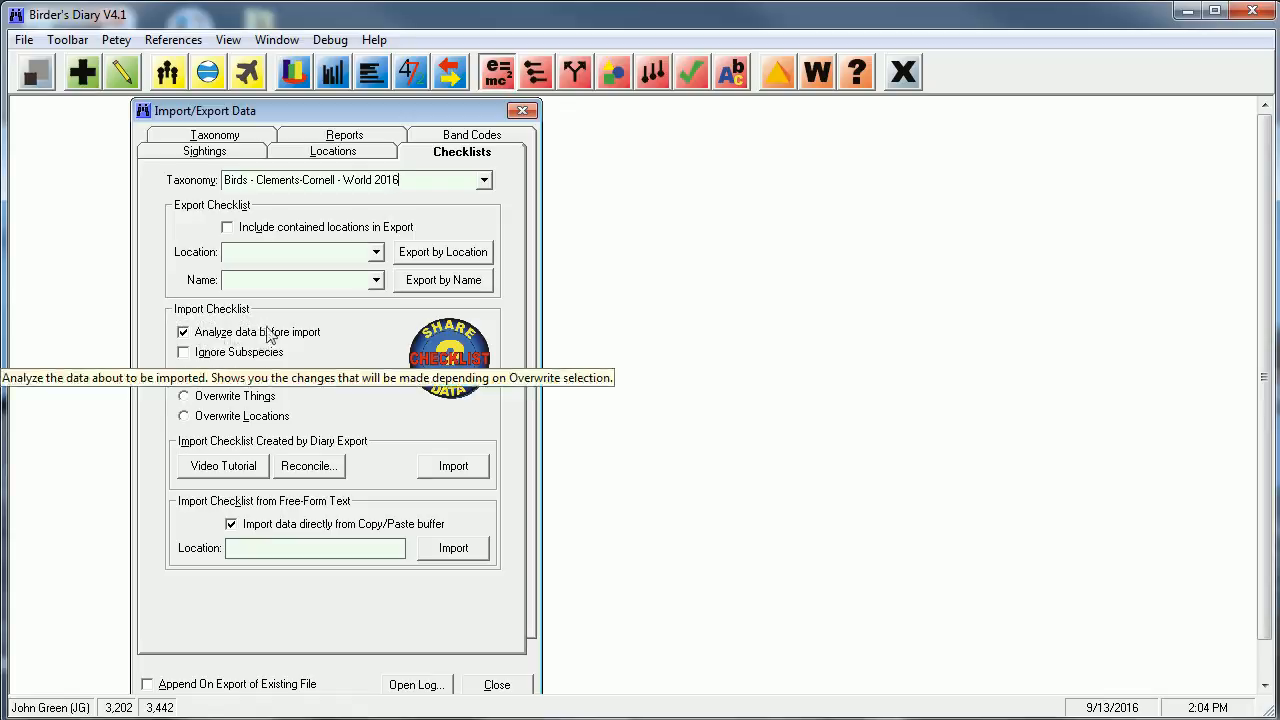
Leave Ignore Subspecies off, choose Overwrite Locations for the checklist import and accept the overwrite confirmation.
{"action": "left_click", "coordinate": [206, 360]}
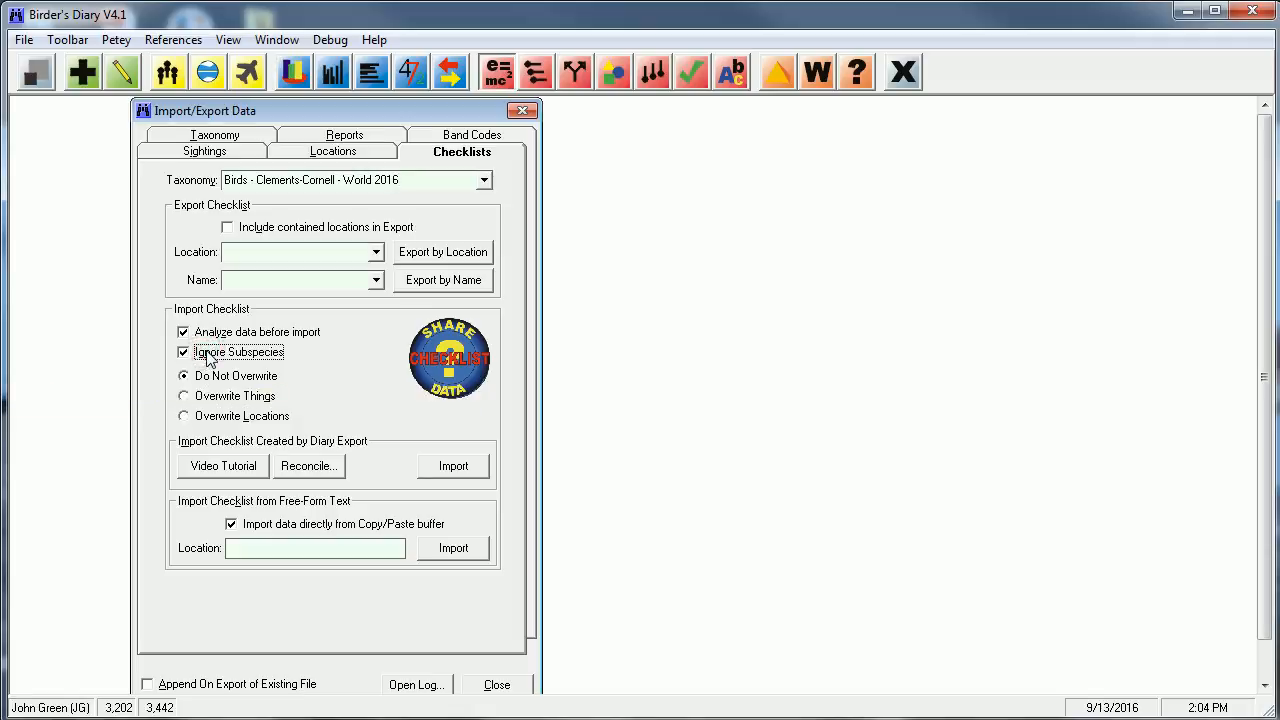
{"action": "left_click", "coordinate": [206, 360]}
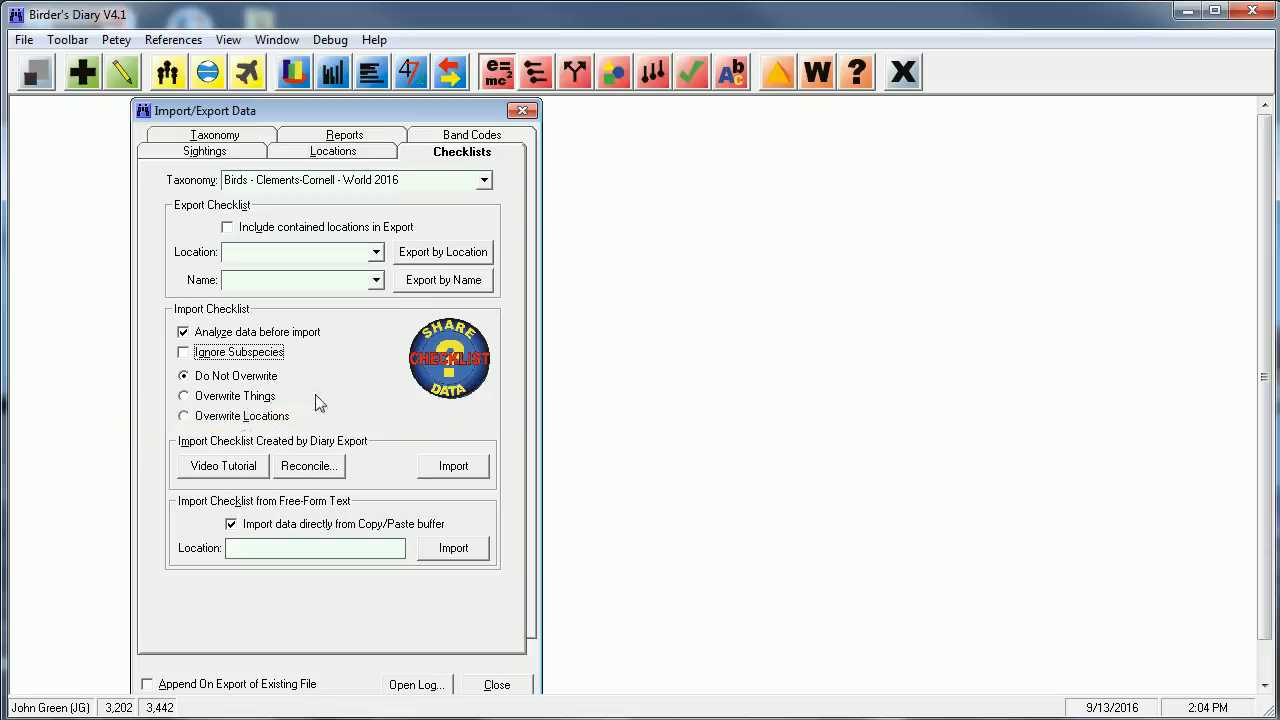
{"action": "left_click", "coordinate": [210, 420]}
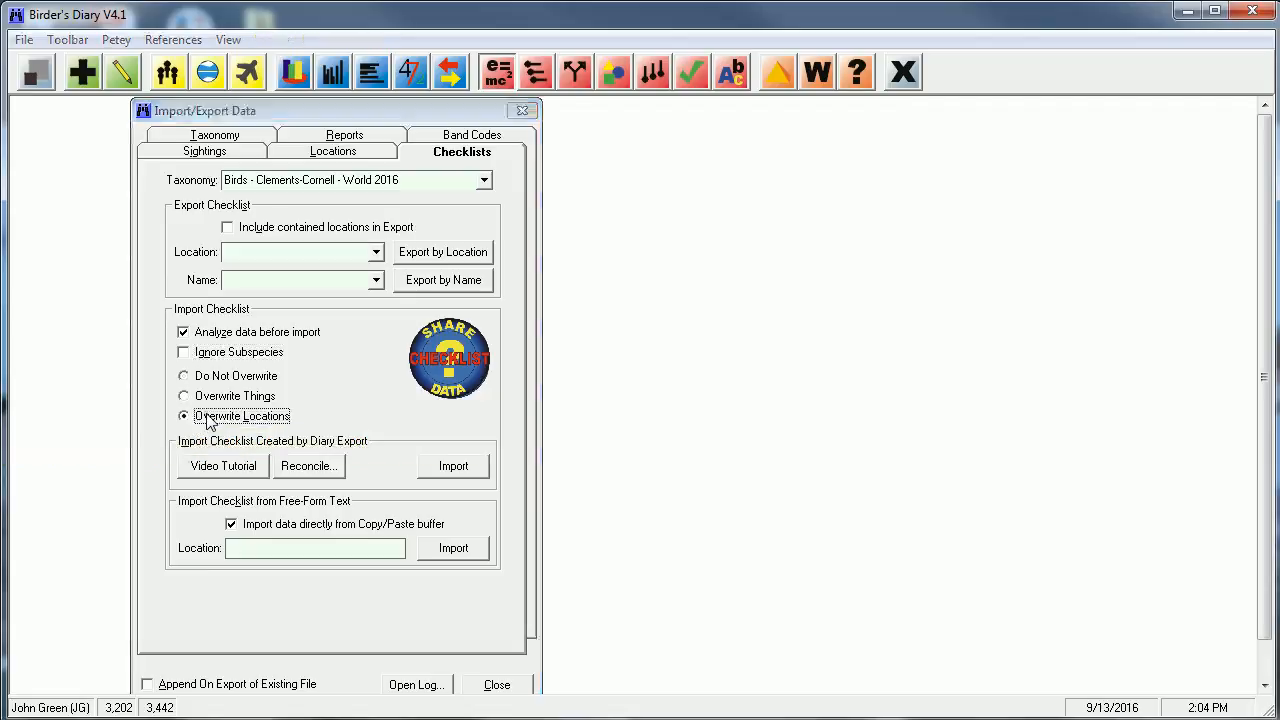
{"action": "left_click_drag", "start_coordinate": [880, 475], "coordinate": [786, 331]}
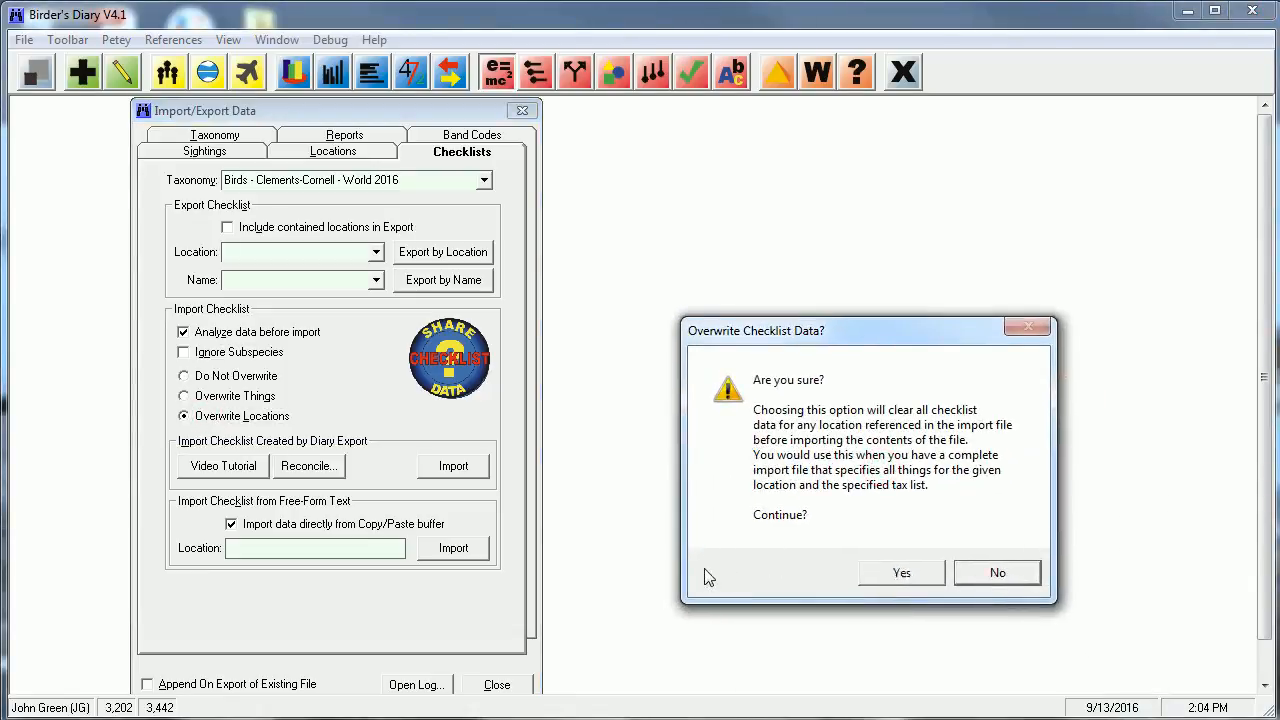
{"action": "left_click", "coordinate": [906, 574]}
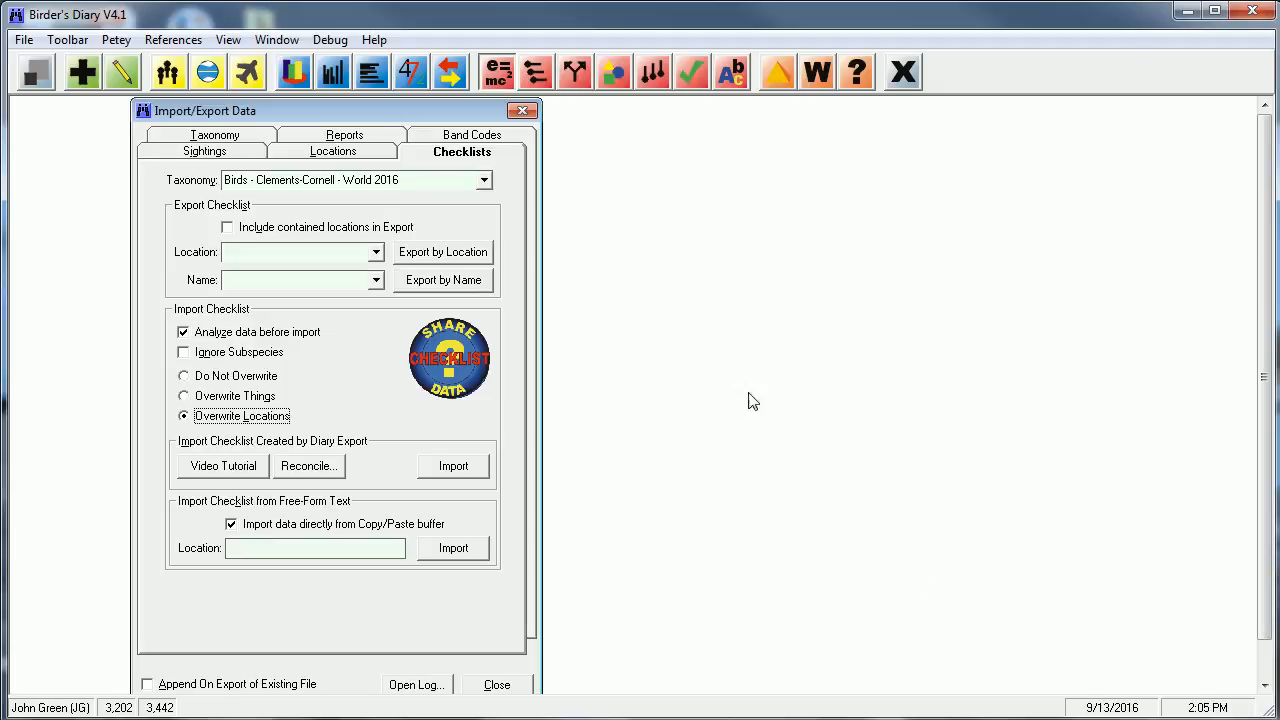
Keep the free-form text import reading directly from the copy/paste buffer and set its location to KENYA.
{"action": "left_click", "coordinate": [231, 524]}
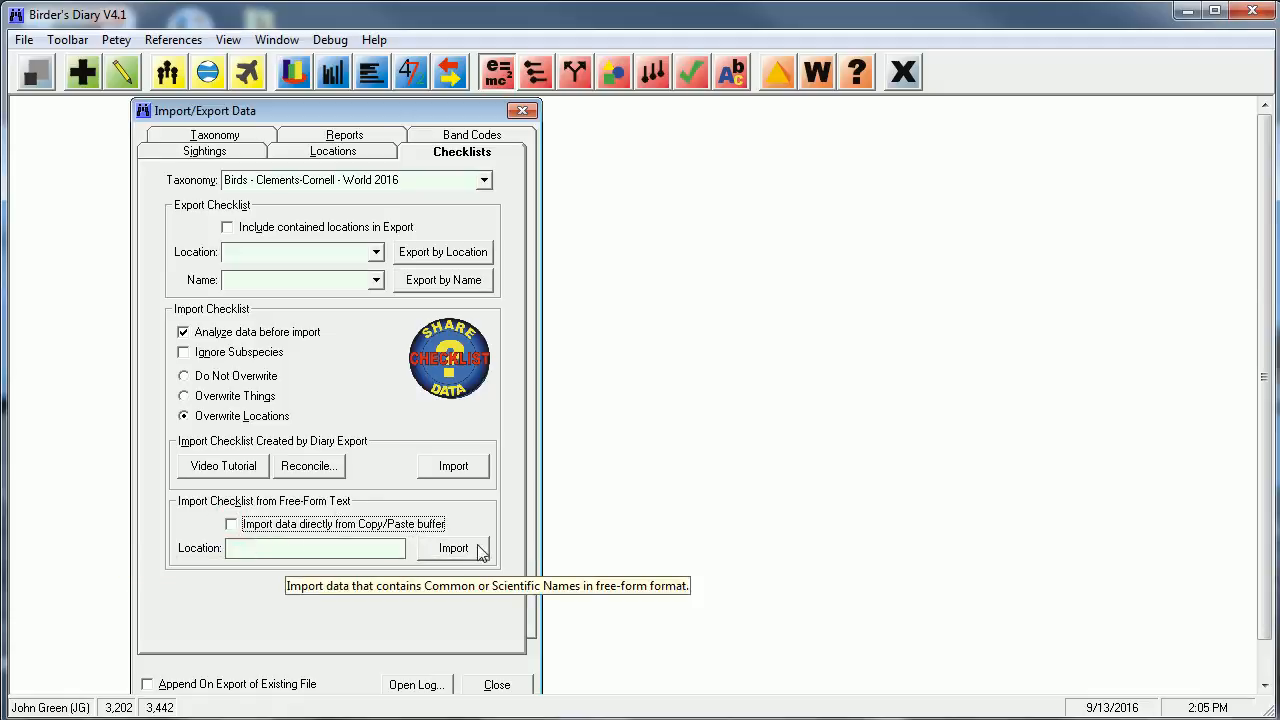
{"action": "left_click", "coordinate": [256, 525]}
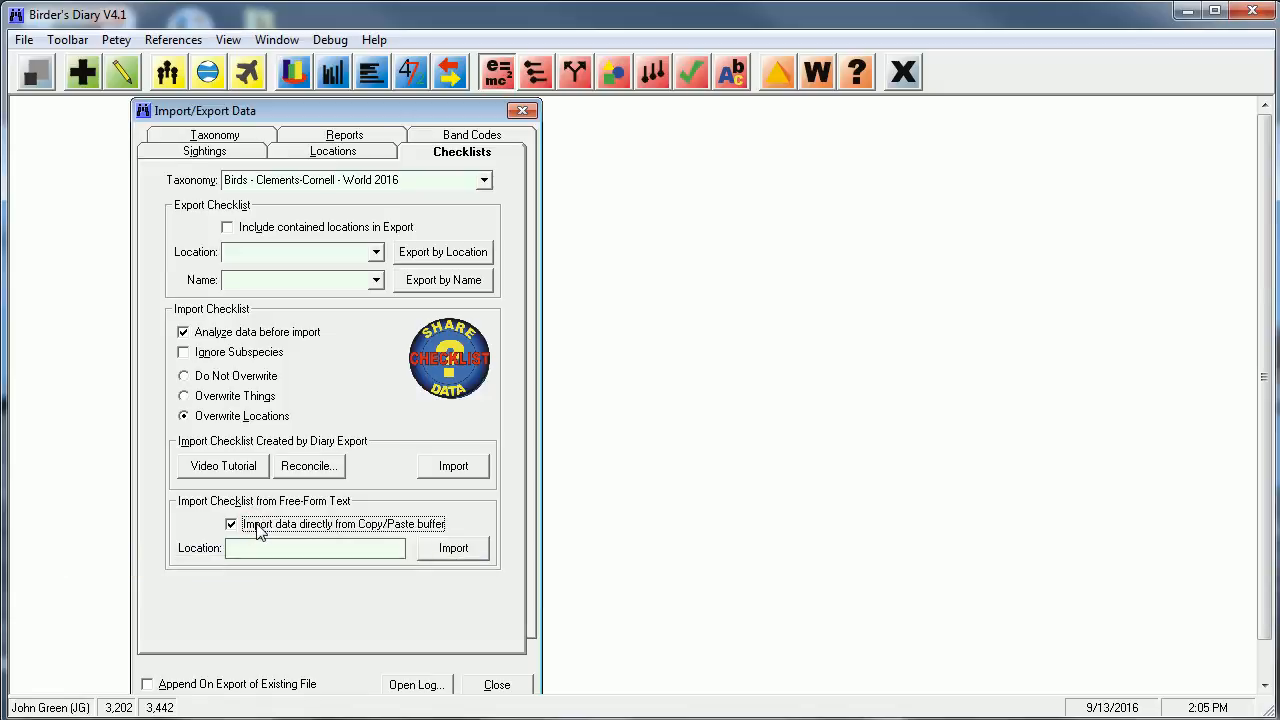
{"action": "left_click", "coordinate": [262, 548]}
{"action": "type", "text": "KENYA"}
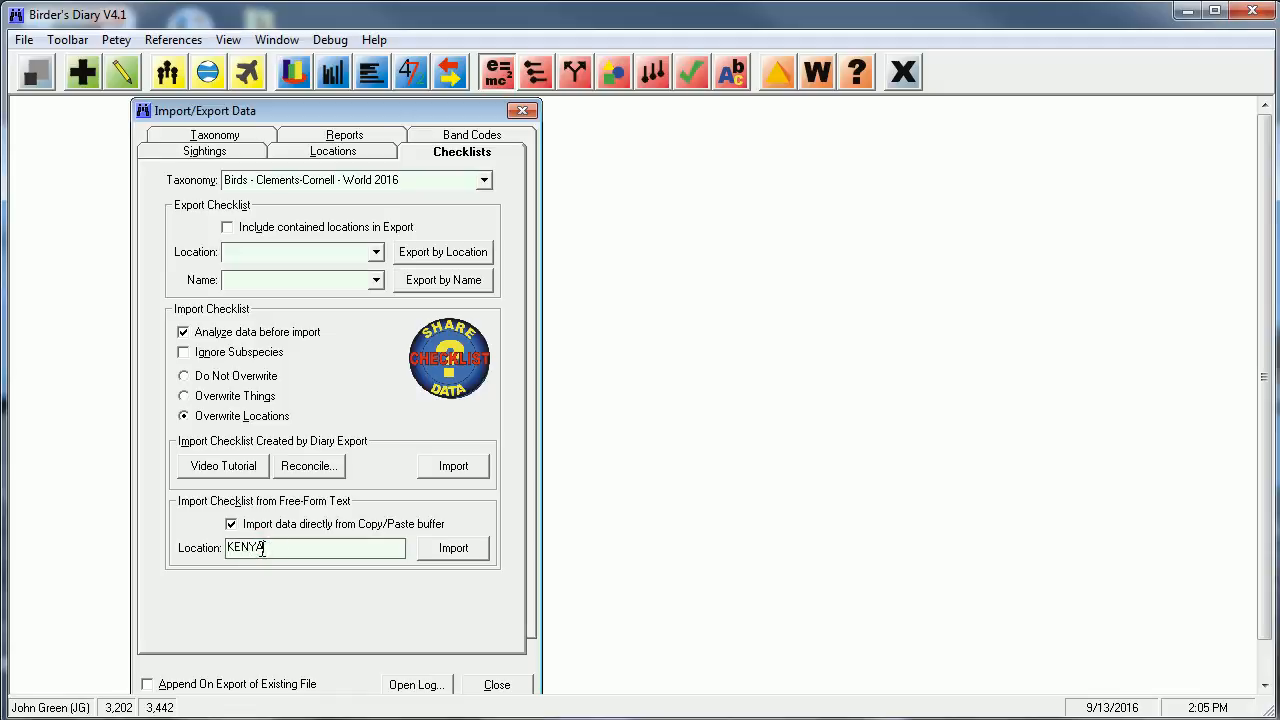
Switch to Chrome, search Google for "kenya bird checklist" and open the Avibase Kenya checklist result.
{"action": "left_click", "coordinate": [478, 700]}
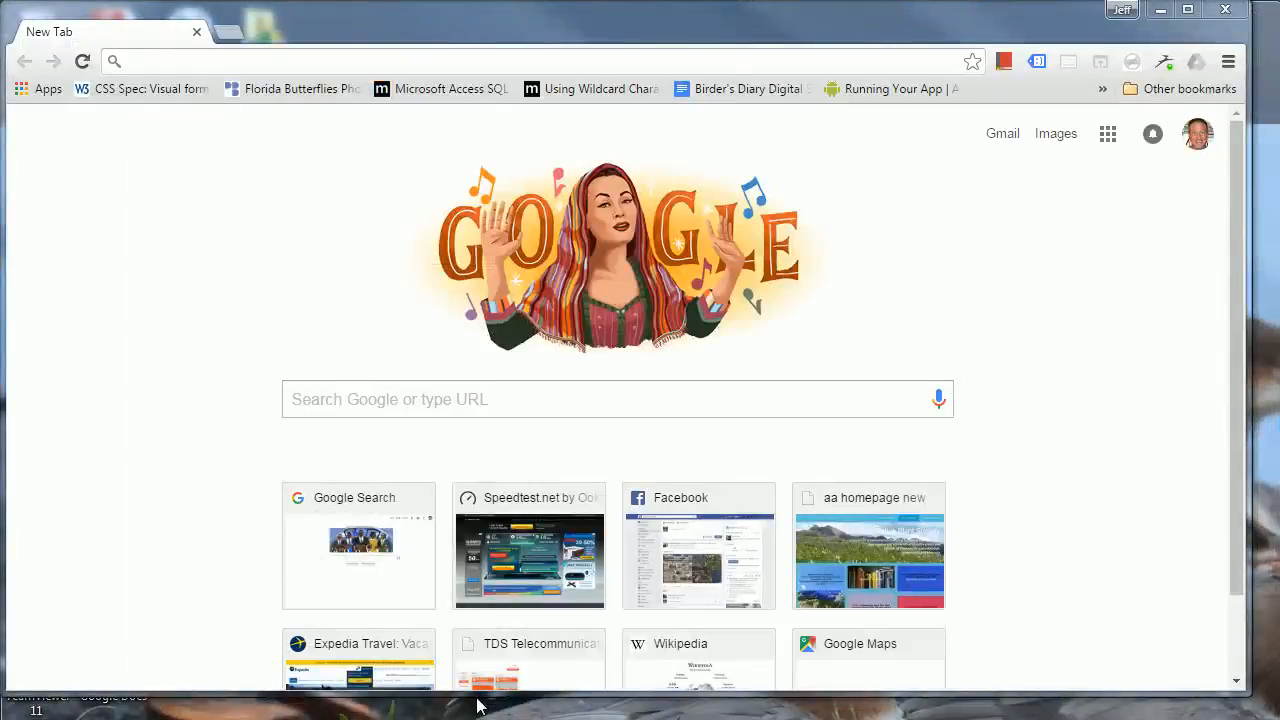
{"action": "left_click", "coordinate": [470, 401]}
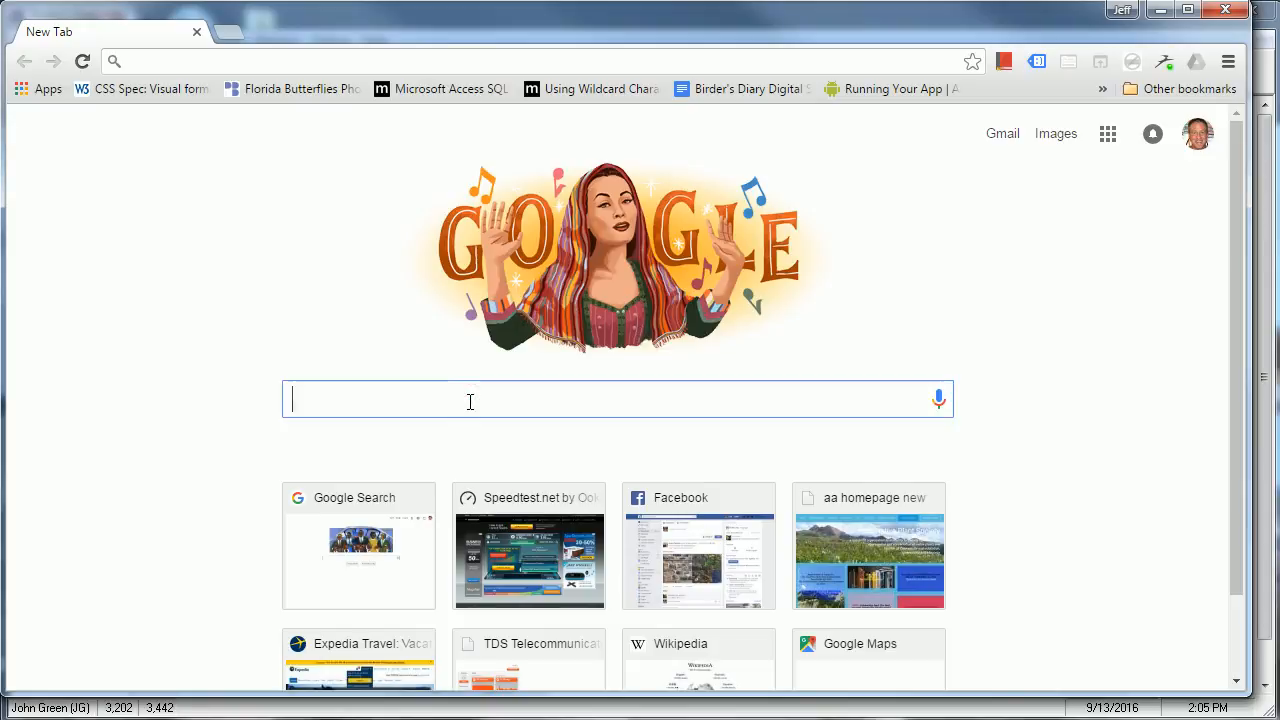
{"action": "type", "text": "kenya bird "}
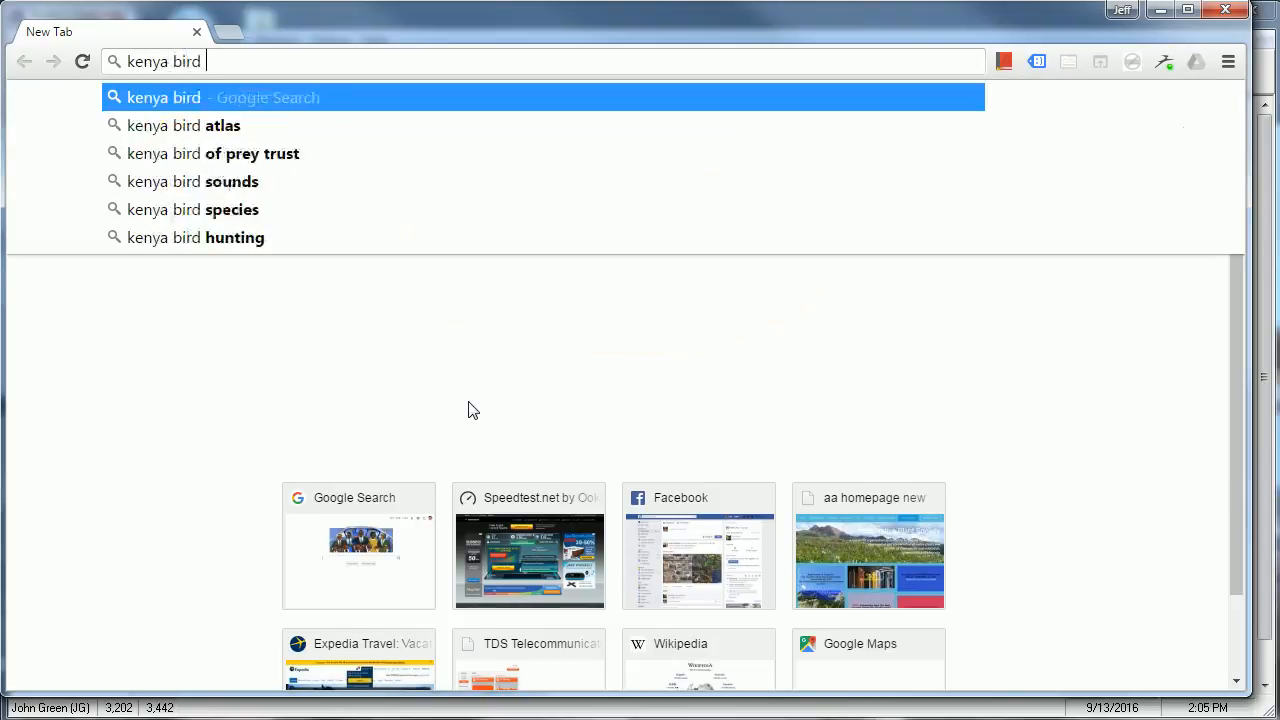
{"action": "type", "text": "checklist"}
{"action": "key", "text": "Return"}
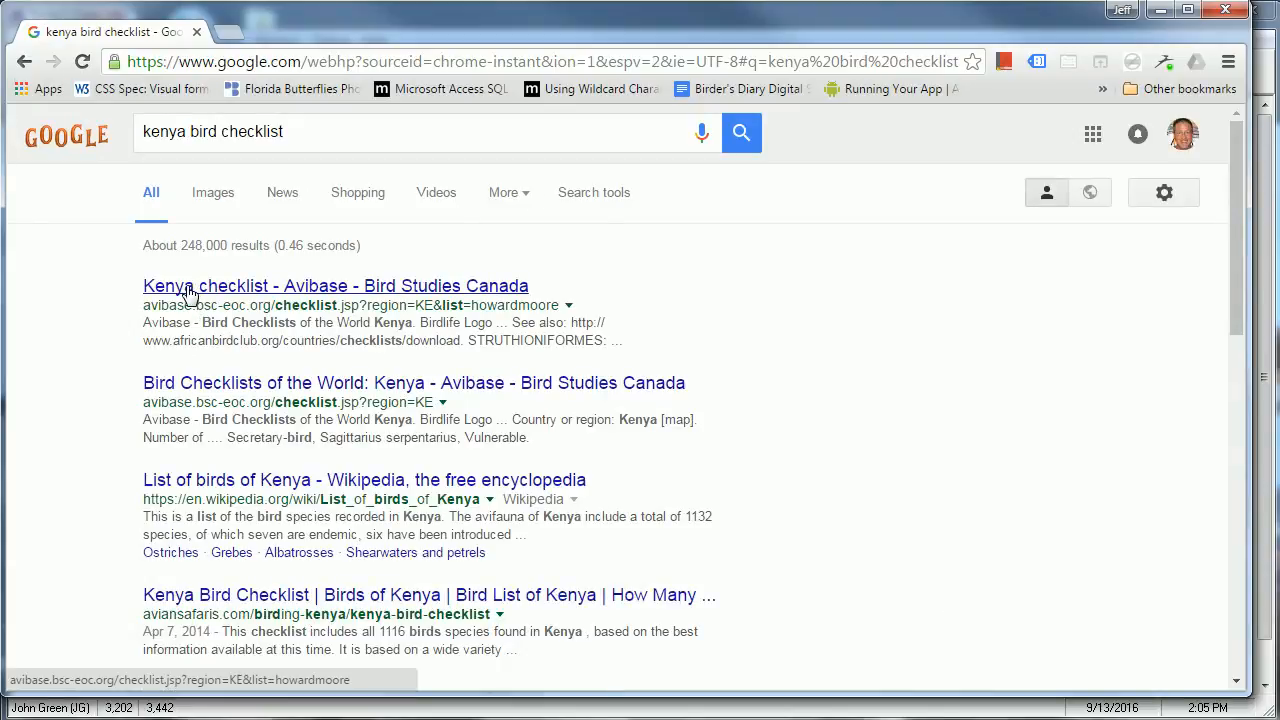
{"action": "left_click", "coordinate": [239, 290]}
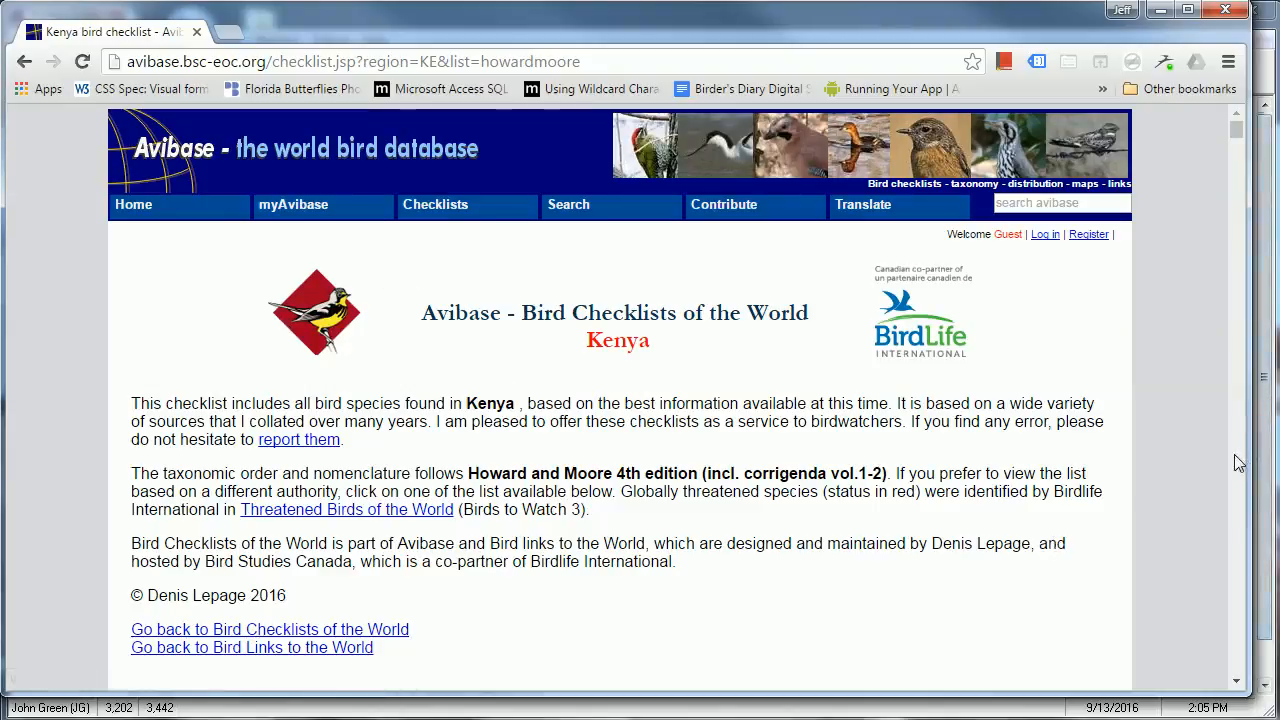
Switch the Kenya checklist to the eBird version 2016 taxonomy, refresh it and highlight its number of species.
{"action": "scroll", "coordinate": [1237, 462], "scroll_direction": "down", "scroll_amount": 5}
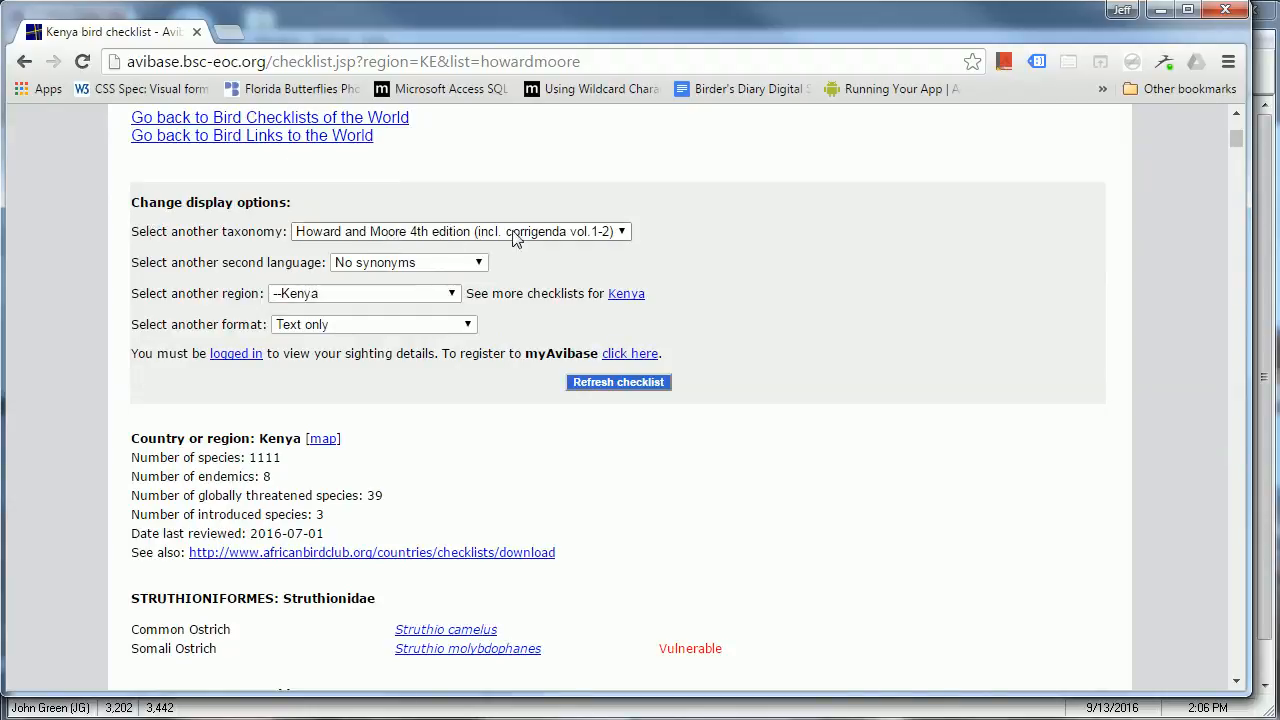
{"action": "left_click", "coordinate": [621, 232]}
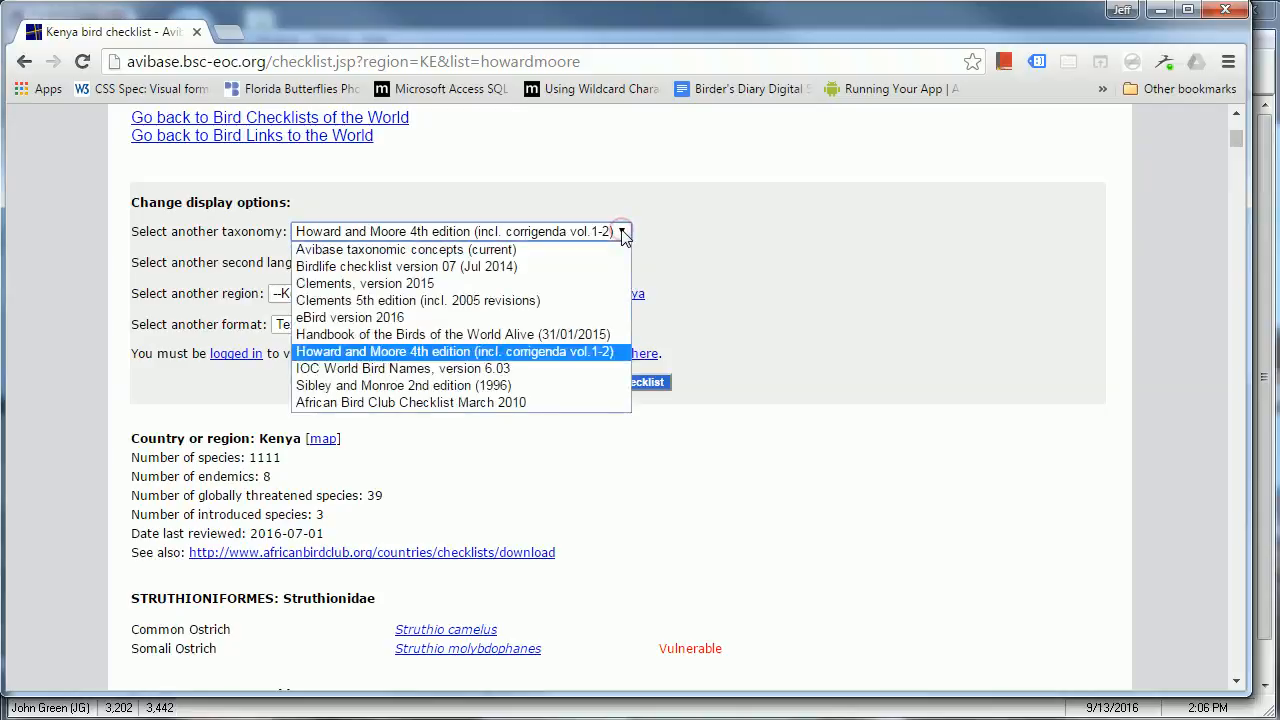
{"action": "left_click", "coordinate": [390, 320]}
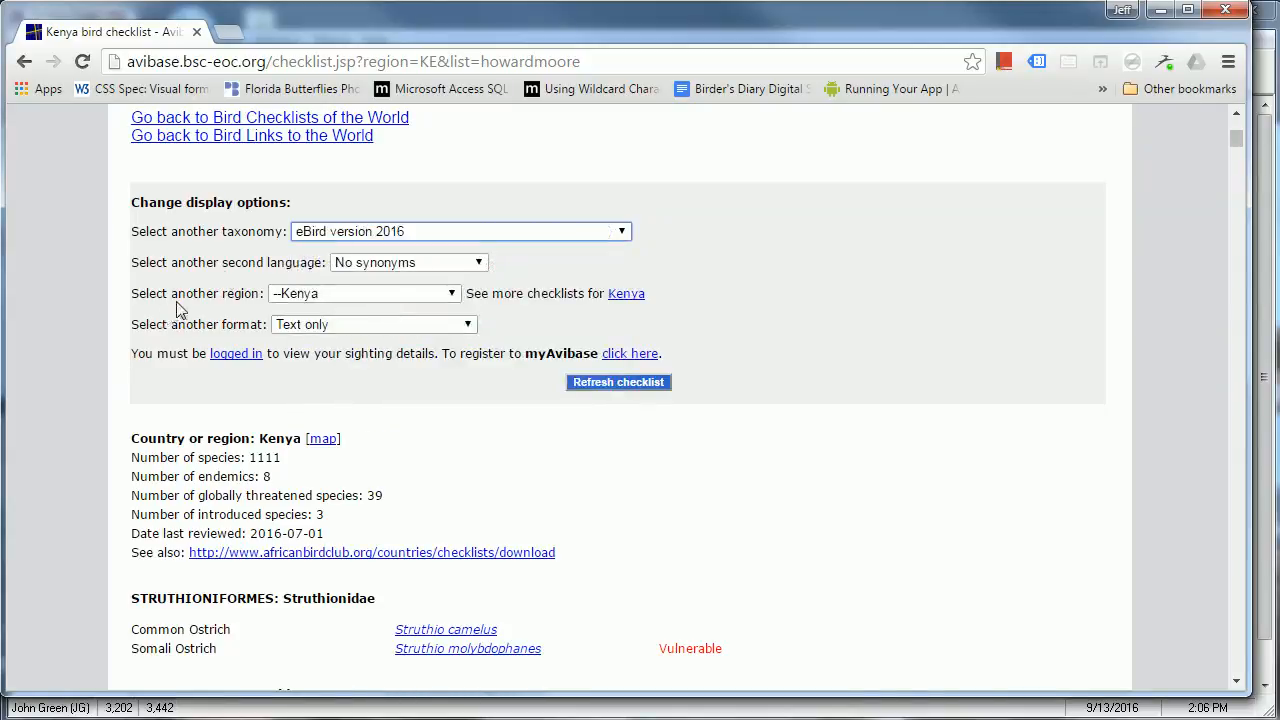
{"action": "left_click", "coordinate": [613, 383]}
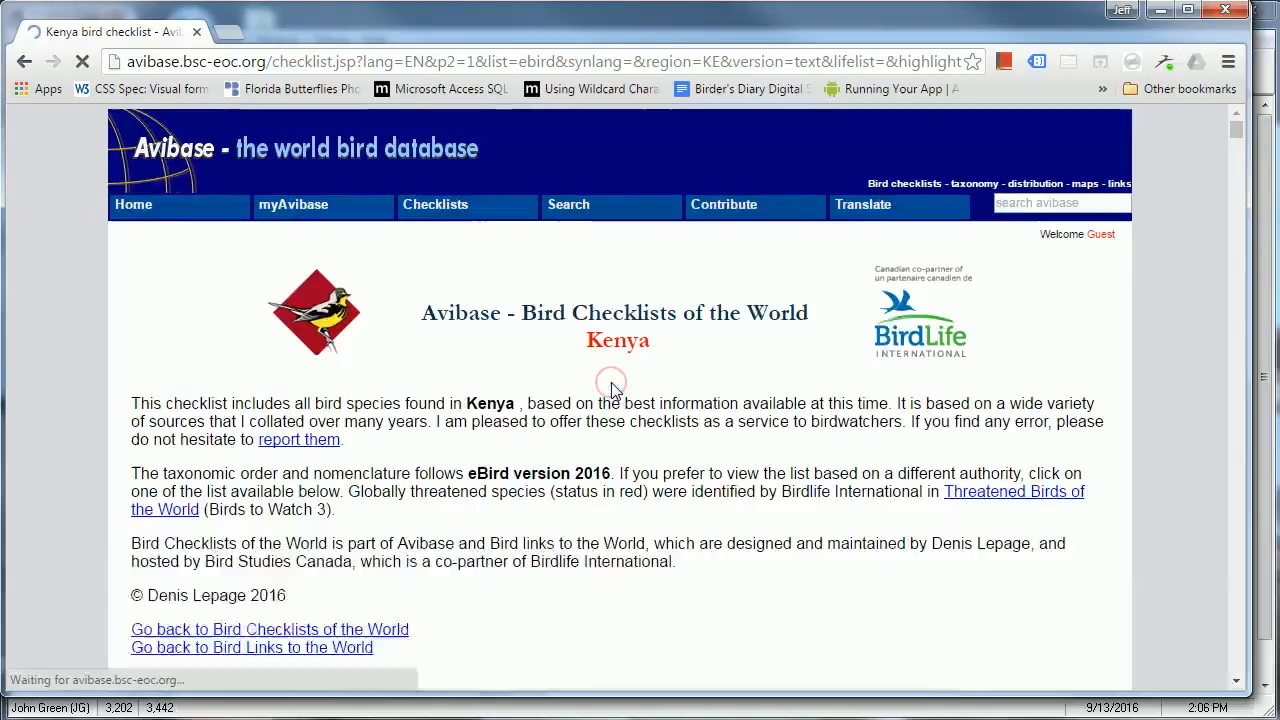
{"action": "left_click", "coordinate": [1233, 584]}
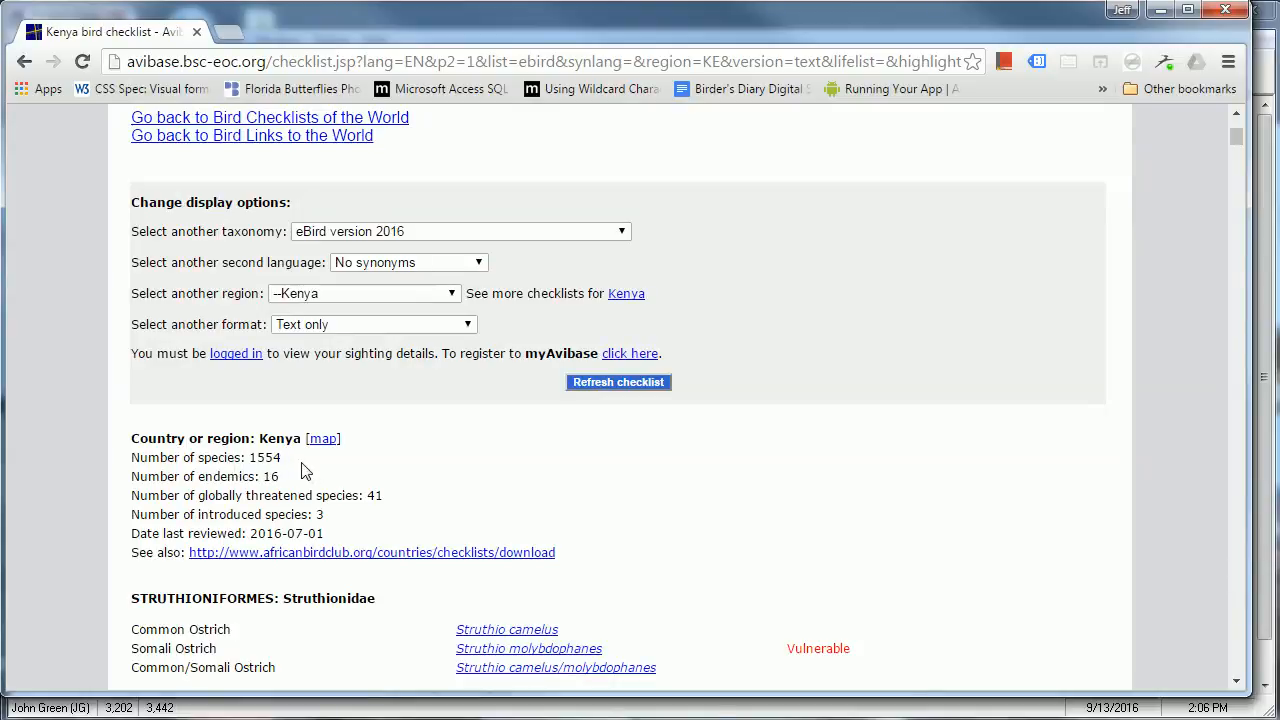
{"action": "triple_click", "coordinate": [157, 452]}
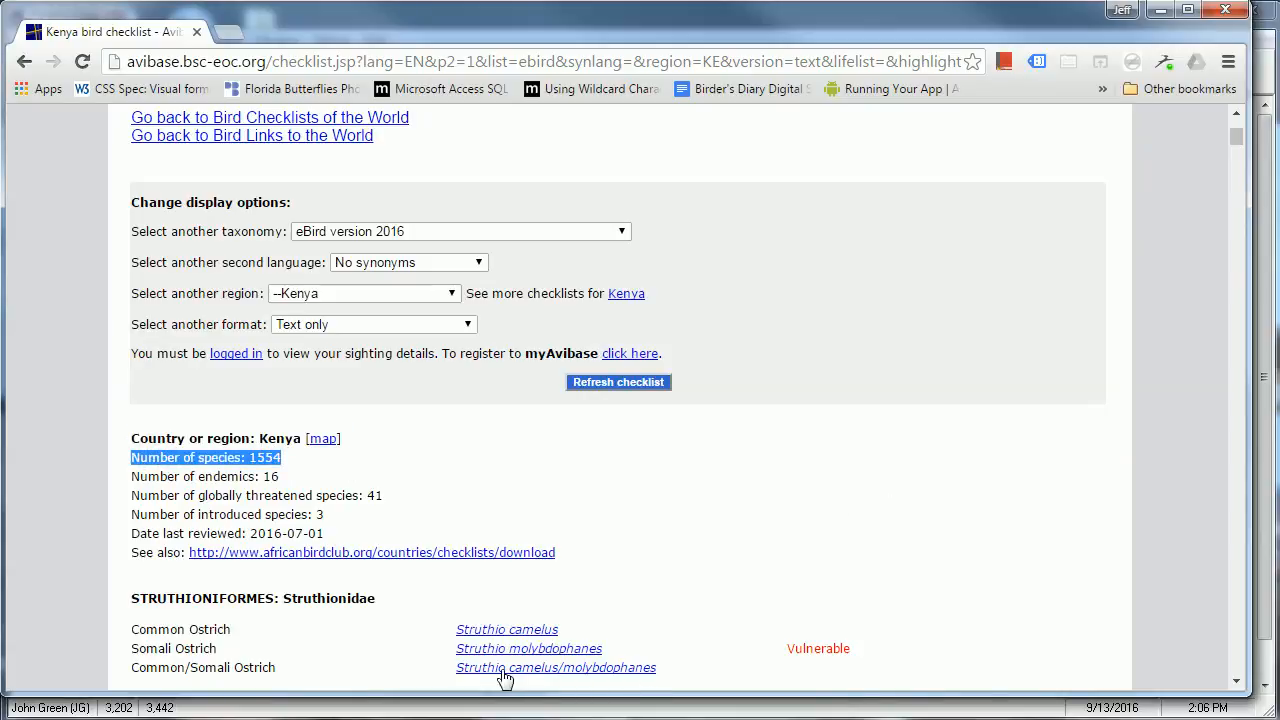
Select and copy the Kenya bird list from the STRUTHIONIFORMES heading through the Parasitic Weaver entry.
{"action": "left_click", "coordinate": [1236, 682]}
{"action": "left_click", "coordinate": [1236, 685]}
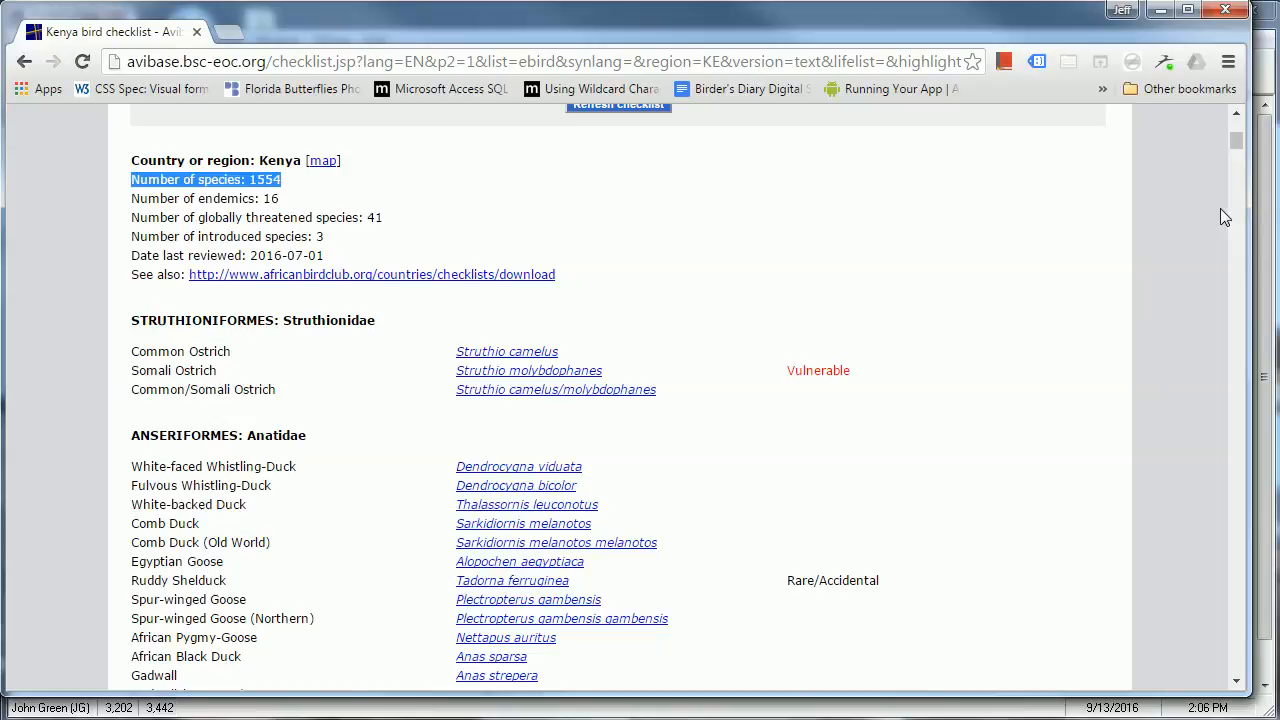
{"action": "left_click", "coordinate": [182, 320]}
{"action": "double_click", "coordinate": [182, 320]}
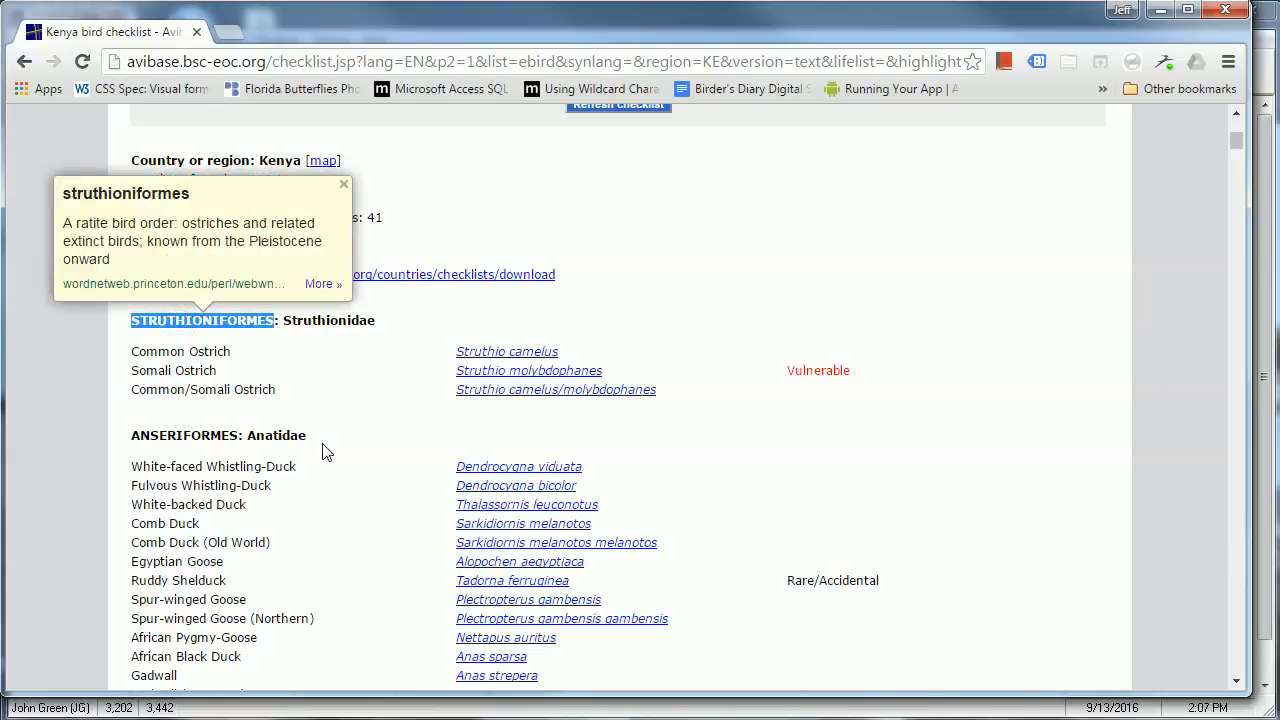
{"action": "left_click_drag", "start_coordinate": [1236, 141], "coordinate": [1214, 653]}
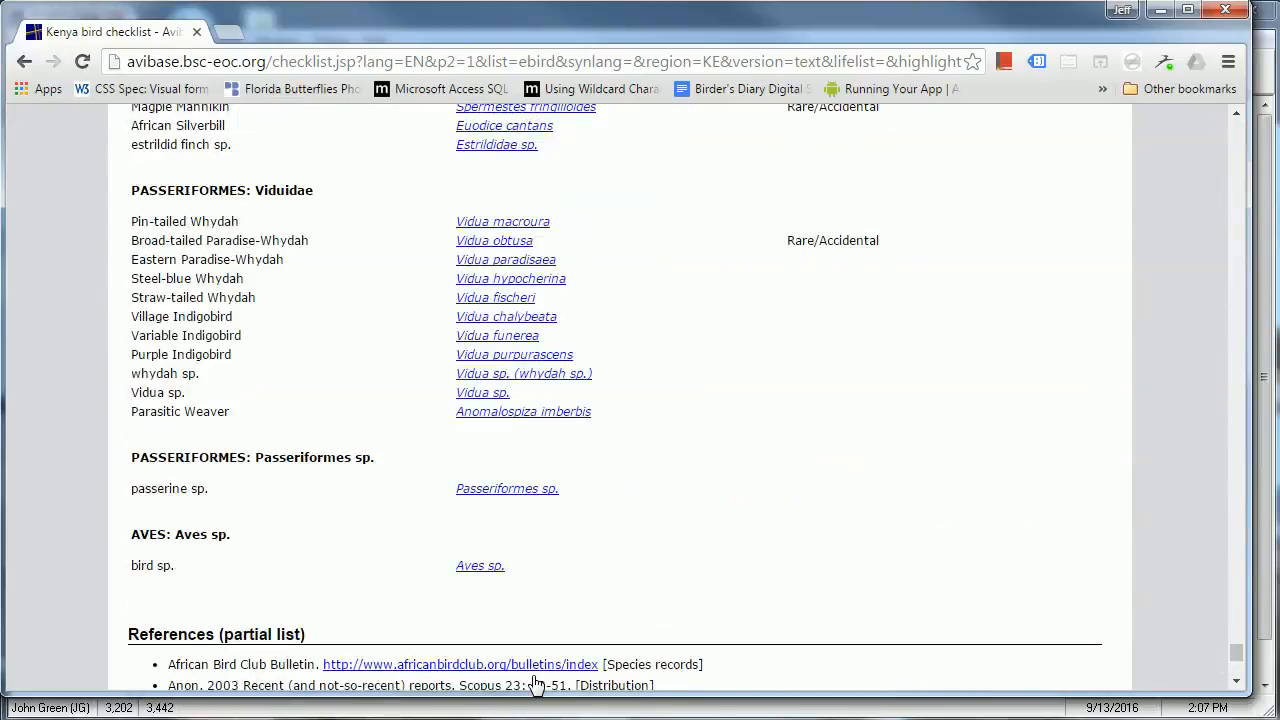
{"action": "left_click", "coordinate": [603, 420], "text": "shift"}
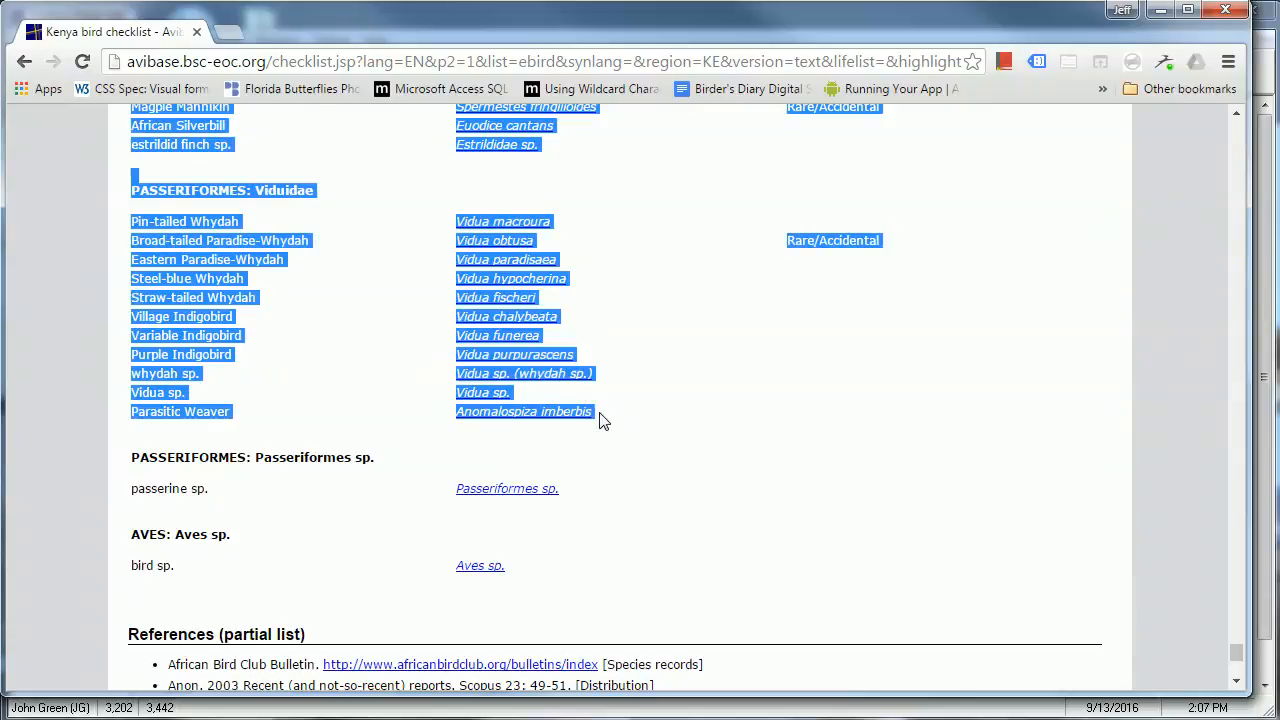
{"action": "left_click_drag", "start_coordinate": [1237, 652], "coordinate": [1225, 566]}
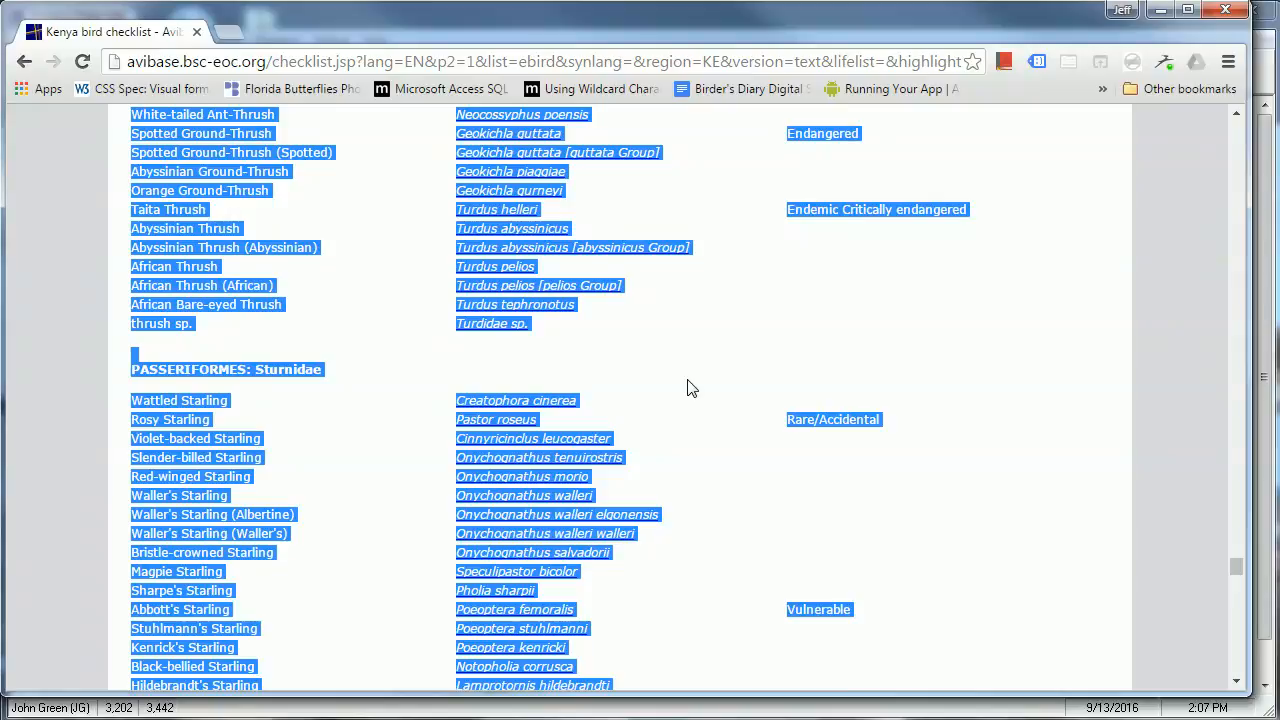
Return to Birder's Diary and import the copied free-form checklist for KENYA.
{"action": "left_click", "coordinate": [868, 708]}
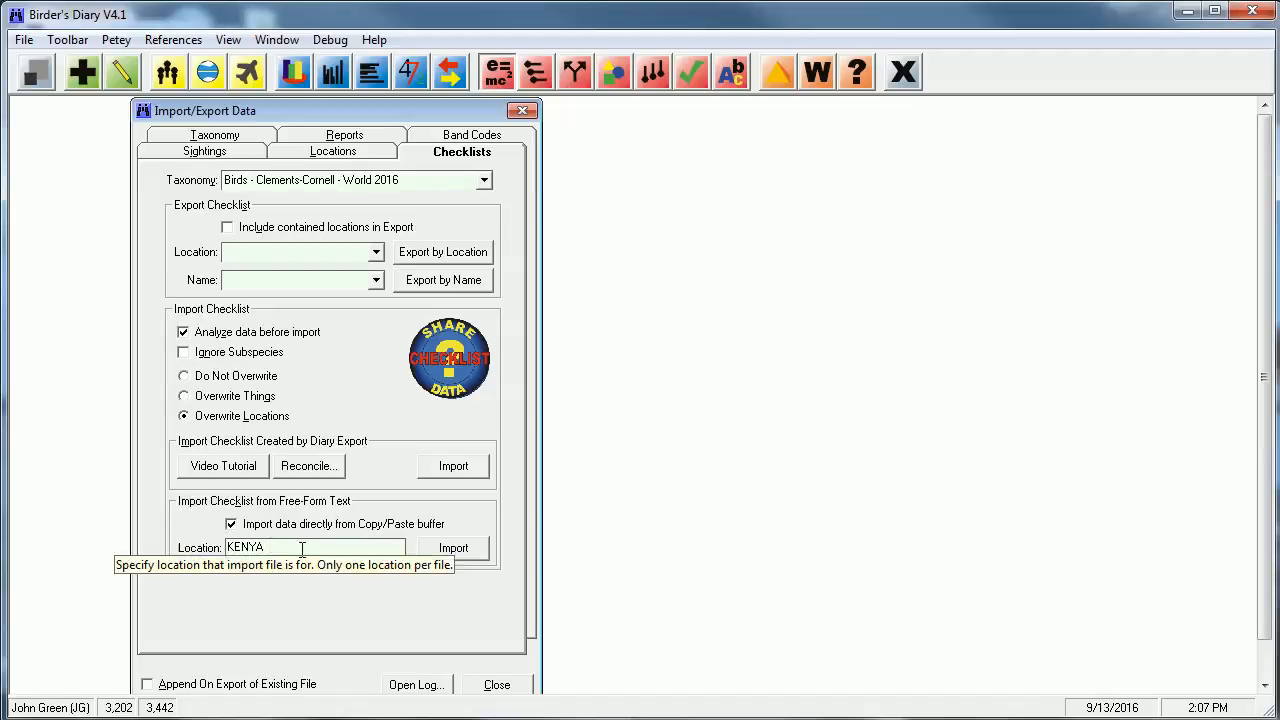
{"action": "left_click", "coordinate": [455, 550]}
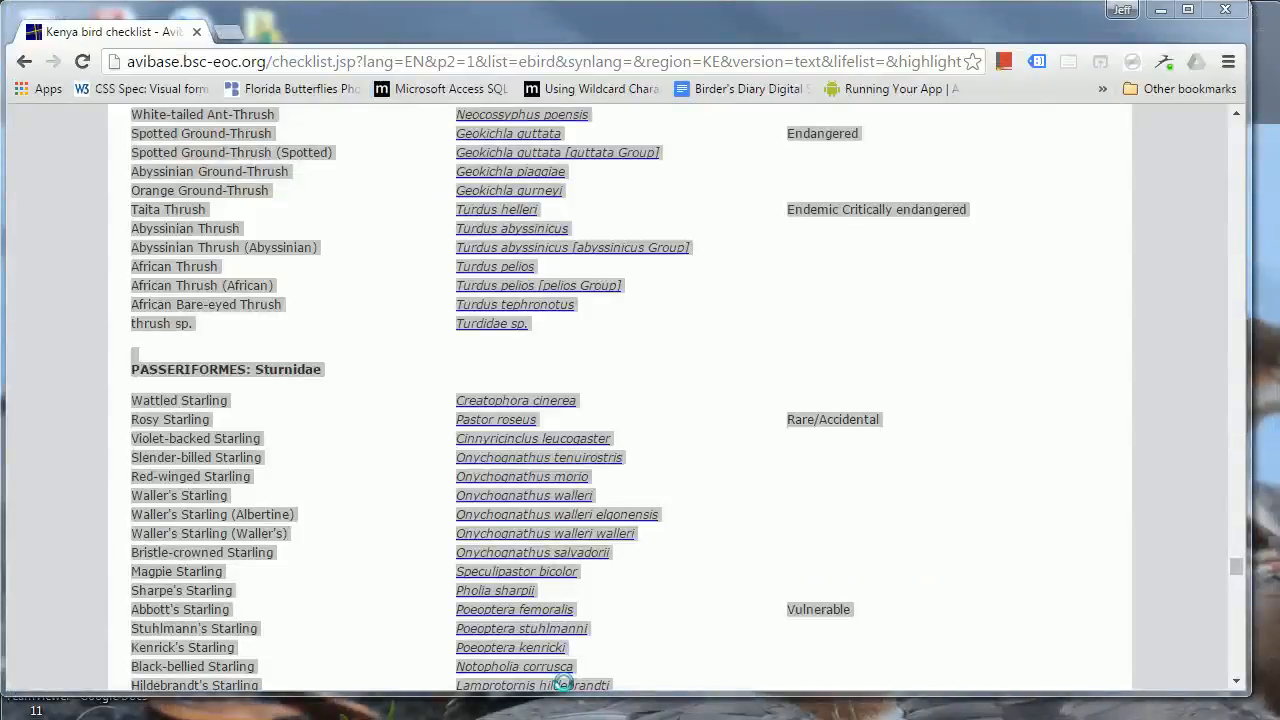
Switch to Chrome to examine the Kenya checklist's number of species and first entries, and return to Birder's Diary.
{"action": "key", "text": "ctrl+a"}
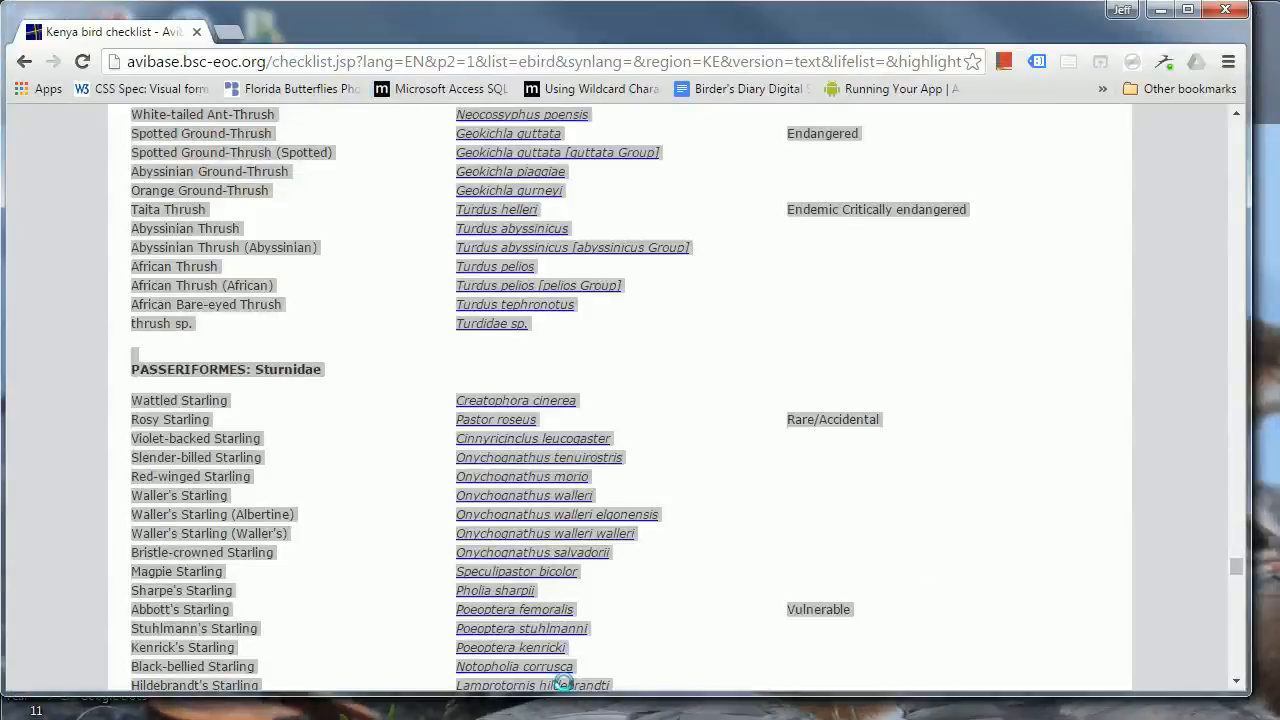
{"action": "left_click", "coordinate": [624, 386]}
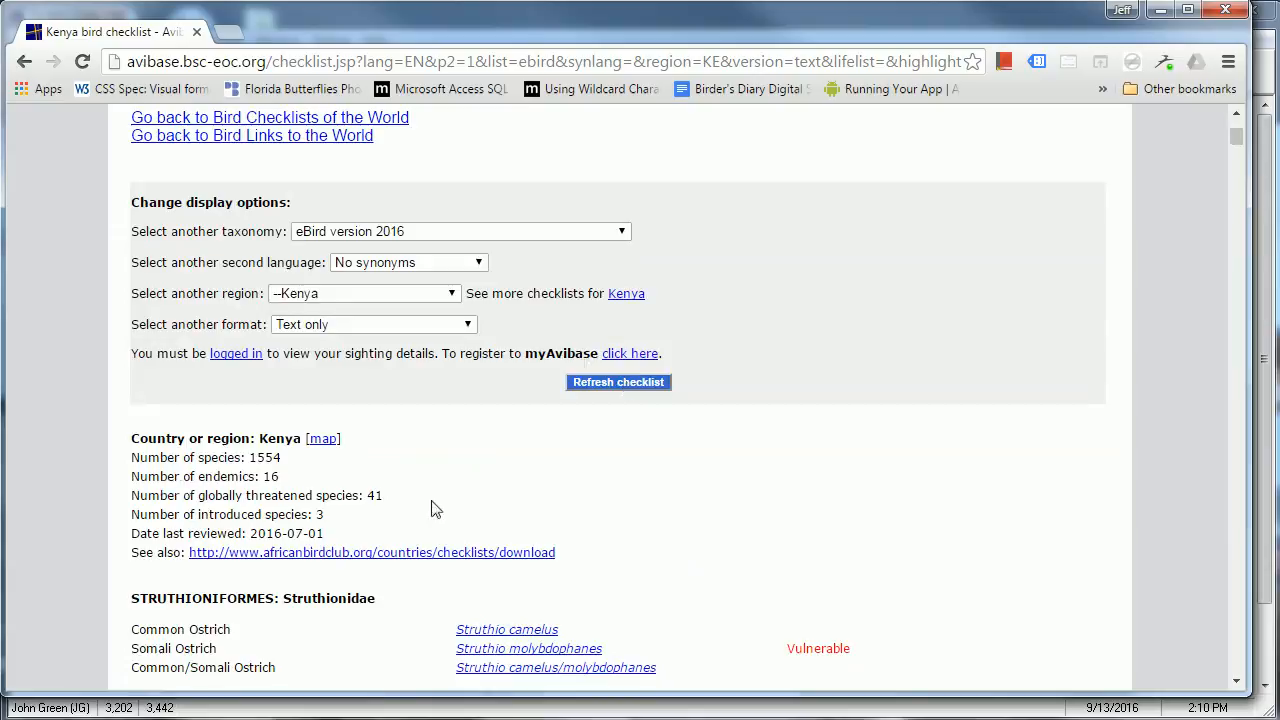
{"action": "double_click", "coordinate": [264, 458]}
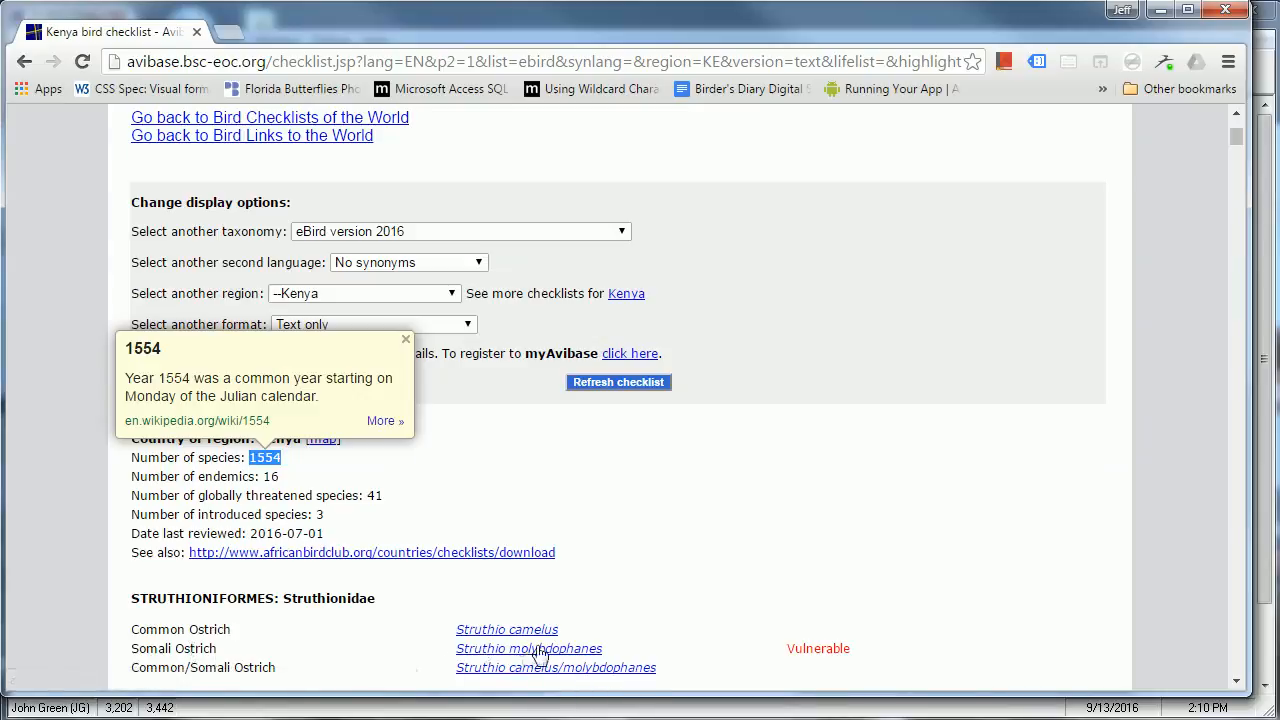
{"action": "left_click", "coordinate": [1237, 683]}
{"action": "left_click_drag", "start_coordinate": [1237, 683], "coordinate": [1237, 683]}
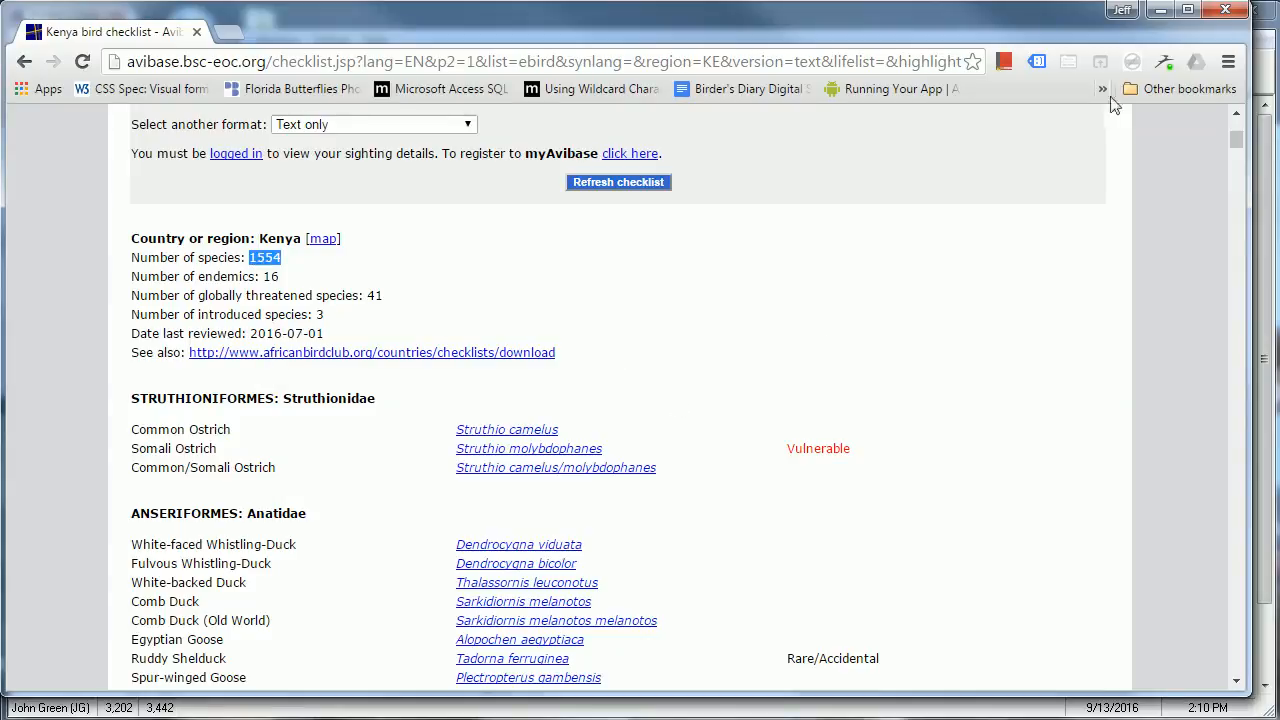
{"action": "left_click", "coordinate": [1168, 9]}
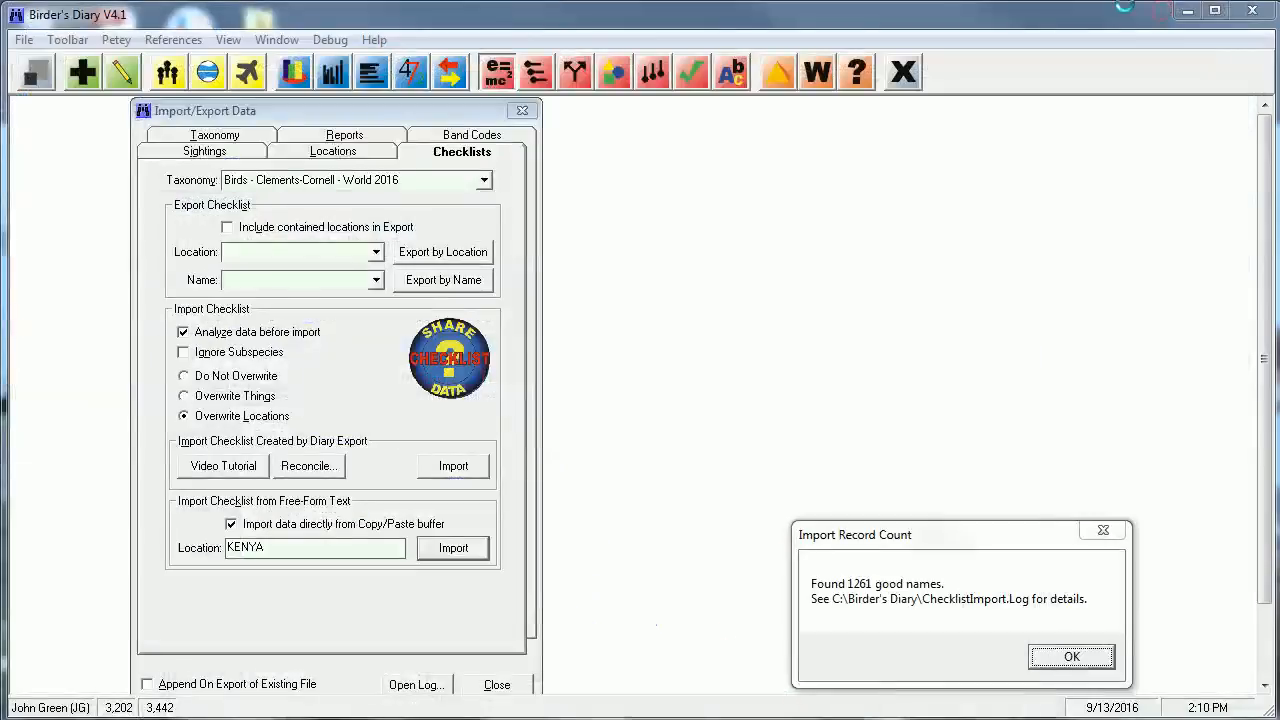
Acknowledge the import record count and widen the Common Name column of Records to be Deleted to fit the full names.
{"action": "left_click", "coordinate": [1072, 657]}
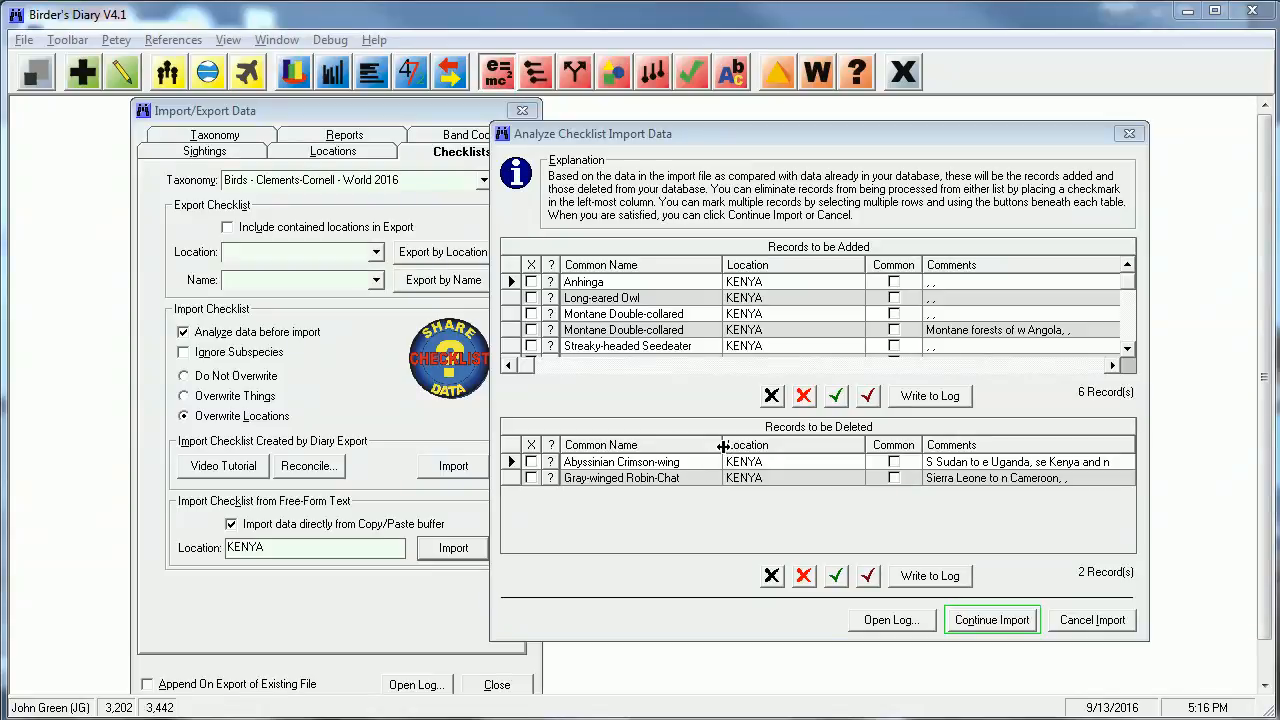
{"action": "left_click_drag", "start_coordinate": [722, 444], "coordinate": [796, 444]}
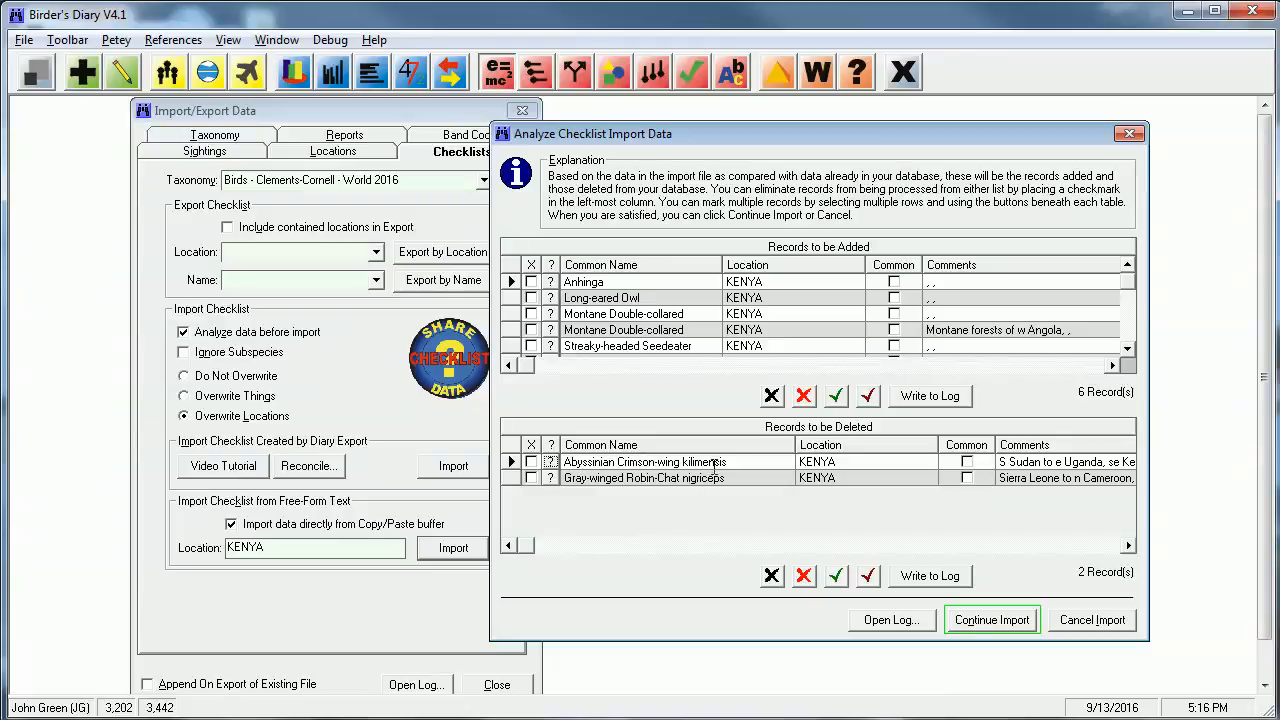
{"action": "left_click_drag", "start_coordinate": [794, 444], "coordinate": [745, 448]}
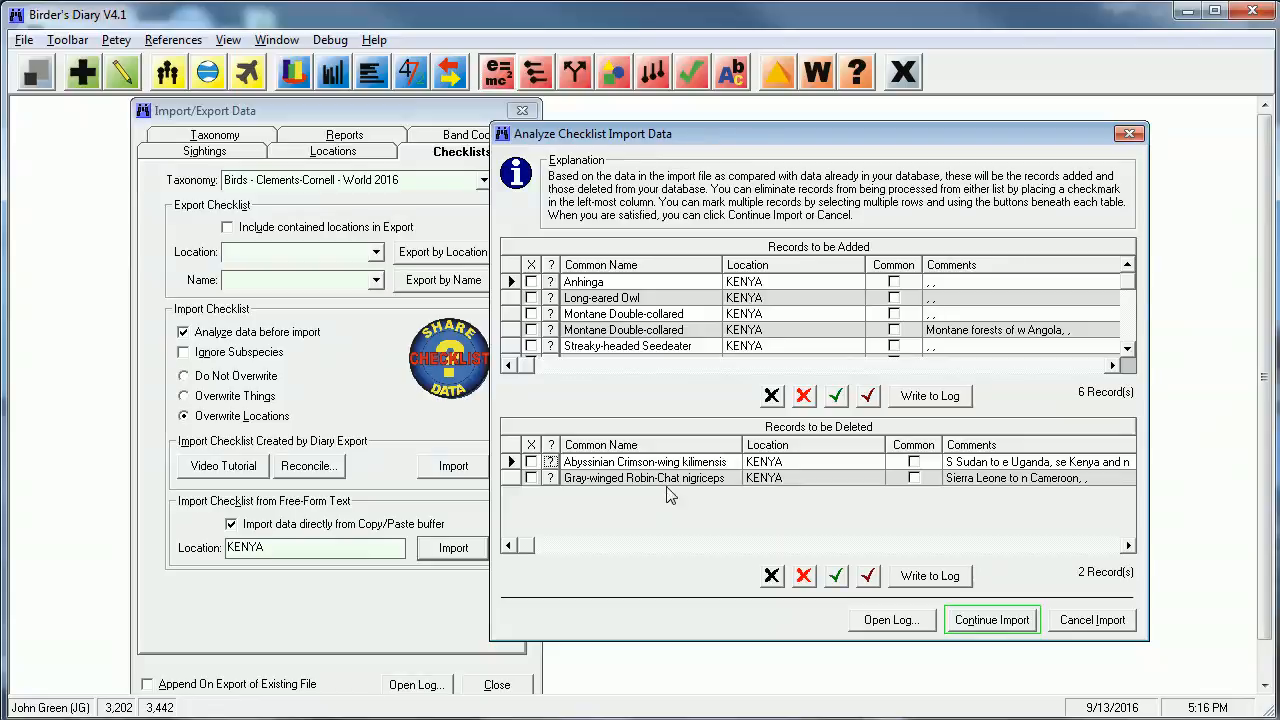
{"action": "key", "text": "alt+Tab"}
{"action": "key", "text": "alt+Tab"}
{"action": "key", "text": "Escape"}
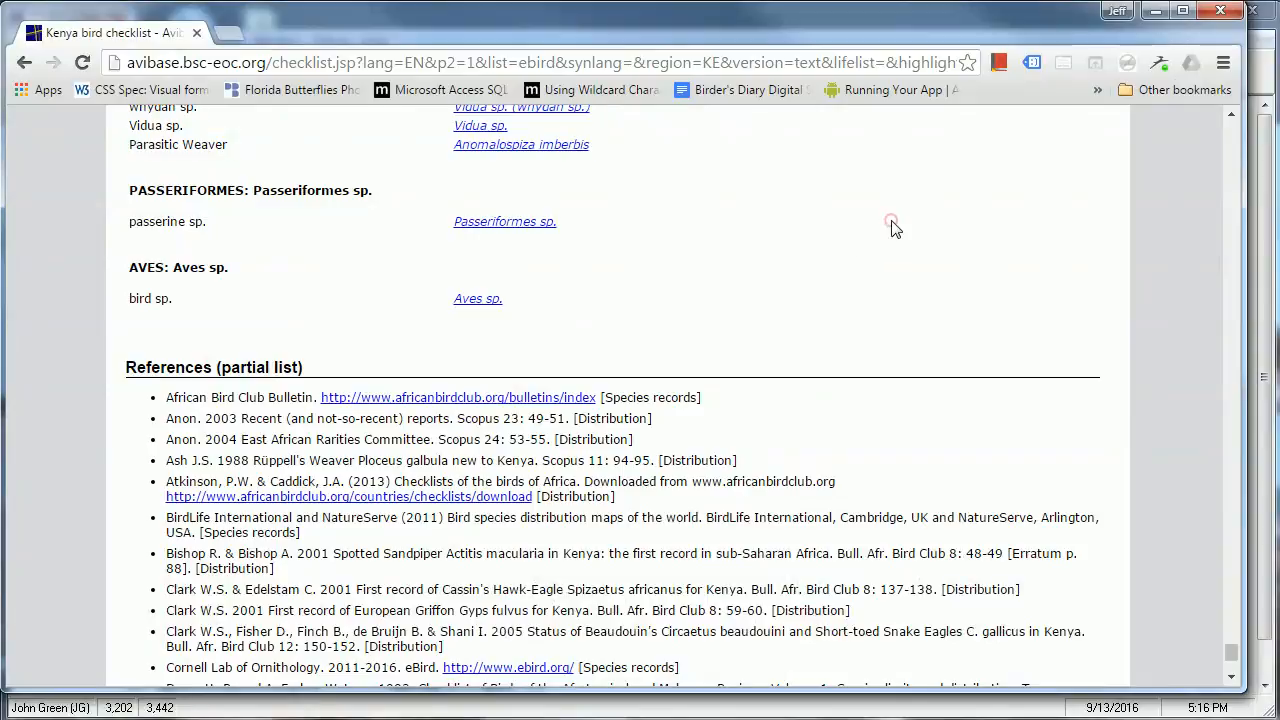
{"action": "key", "text": "ctrl+Home"}
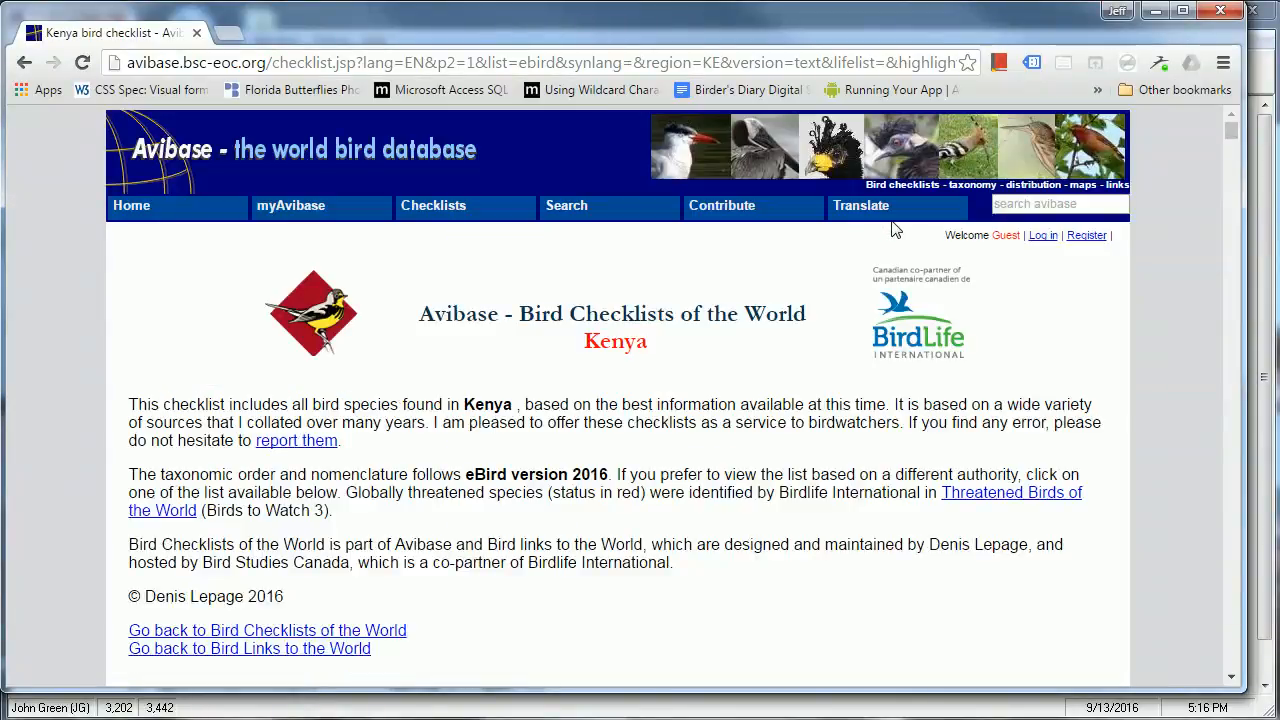
{"action": "key", "text": "alt+Tab"}
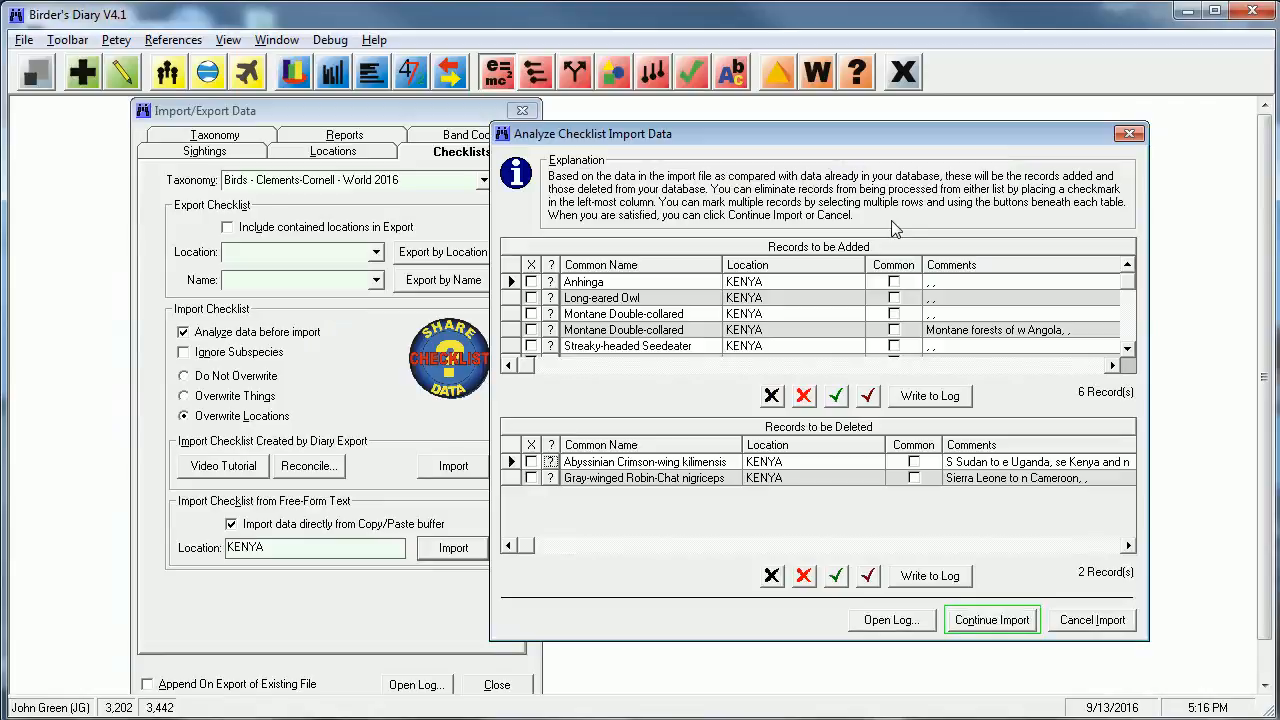
Search the Kenya checklist in Chrome for "abyssinian cr", and in Birder's Diary mark Abyssinian Crimson-wing kilimensis as excluded from the deletions.
{"action": "key", "text": "alt+Tab"}
{"action": "key", "text": "ctrl+f"}
{"action": "type", "text": "a"}
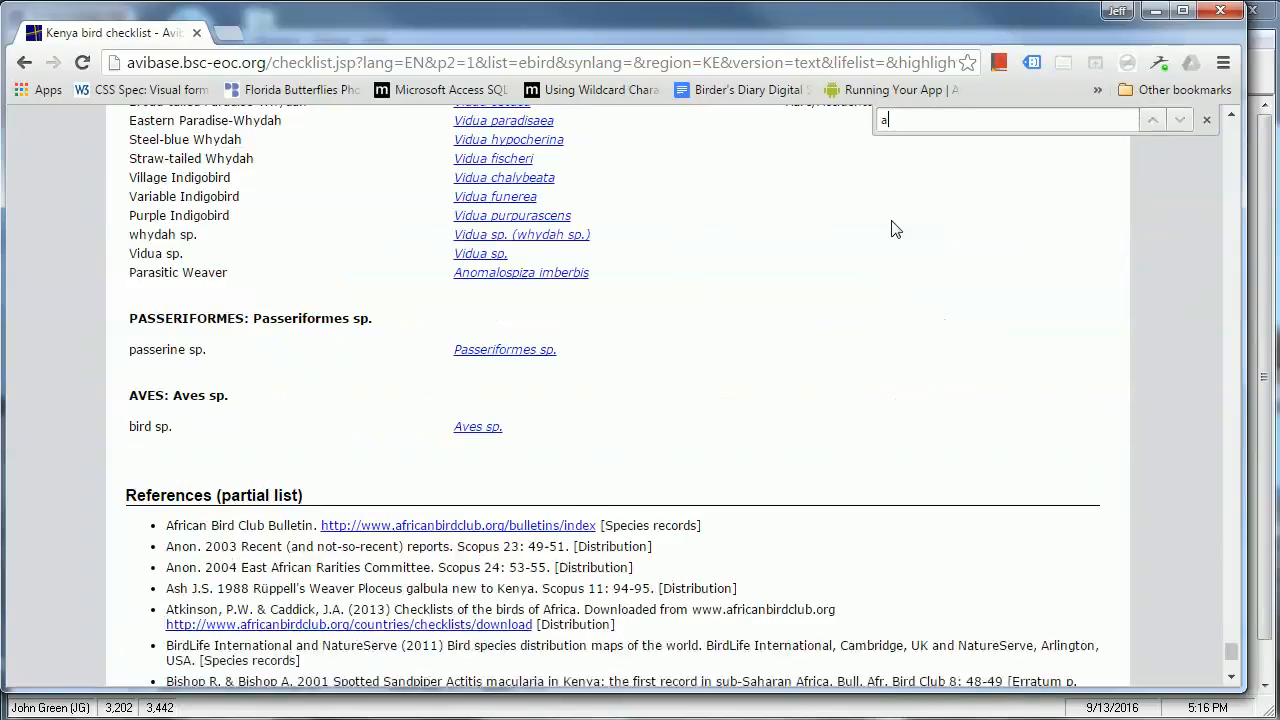
{"action": "type", "text": "by"}
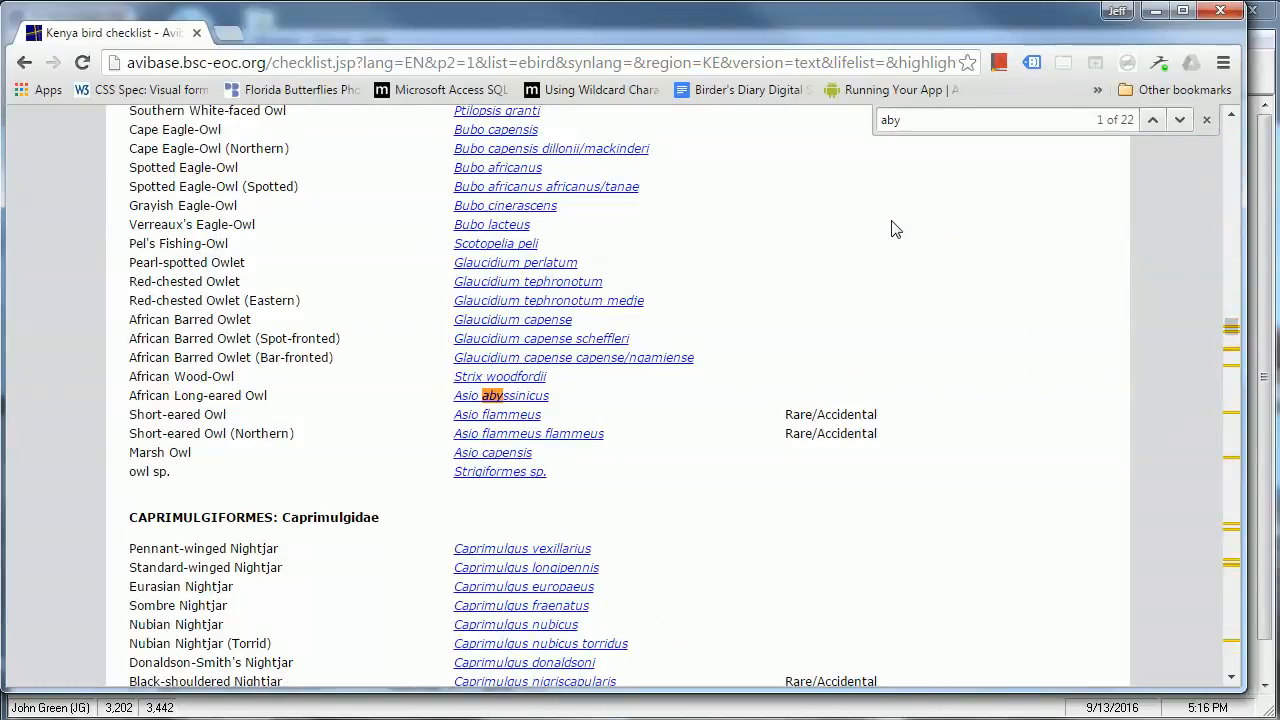
{"action": "type", "text": "ssinian"}
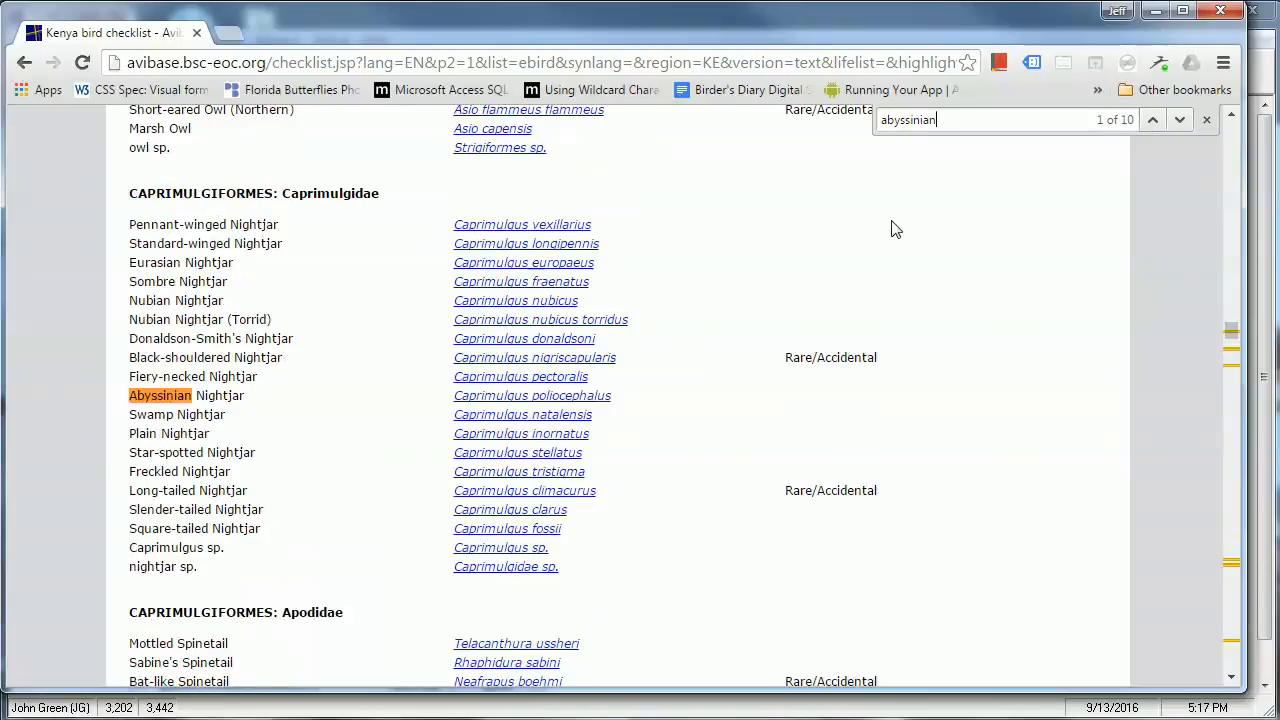
{"action": "type", "text": " cr"}
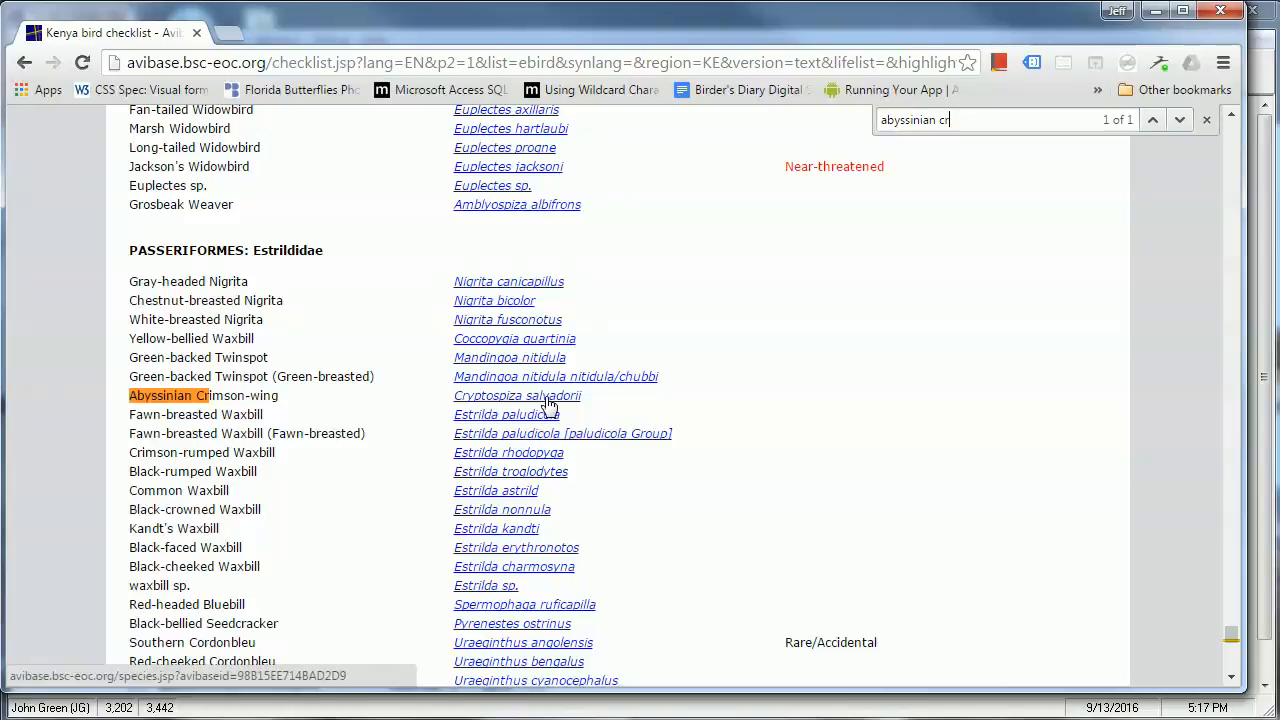
{"action": "key", "text": "alt+Tab"}
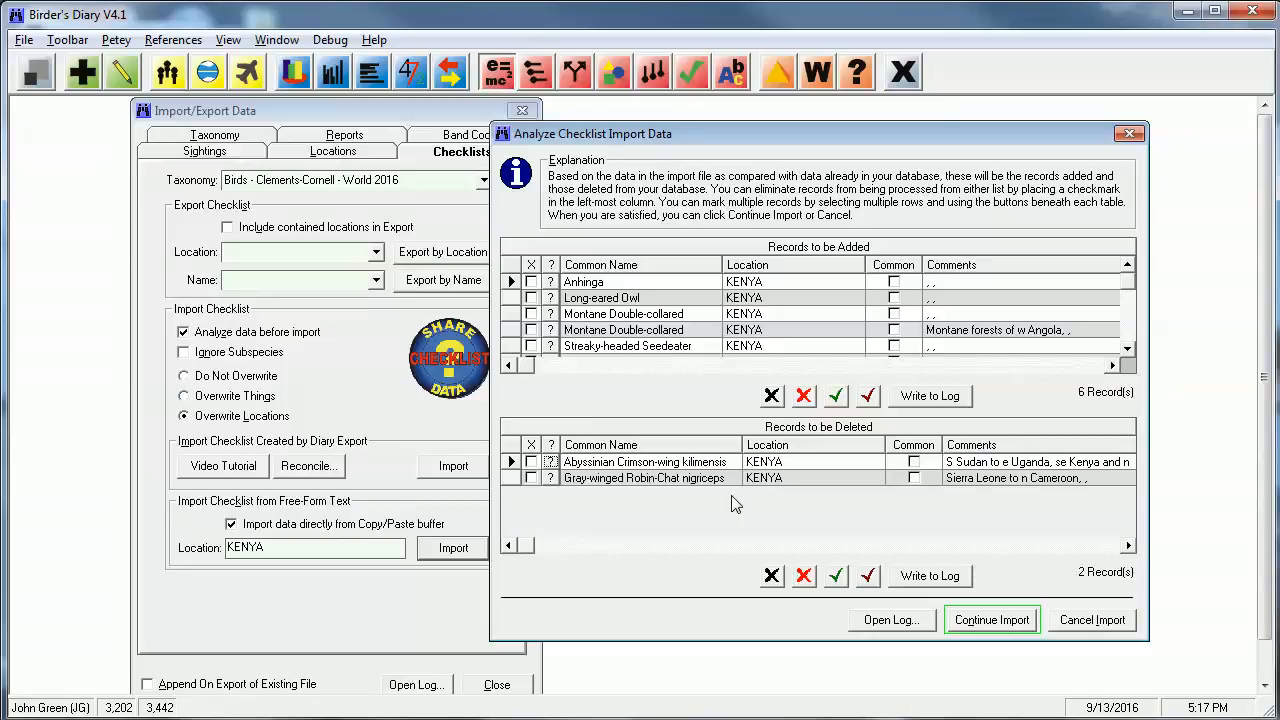
{"action": "left_click", "coordinate": [531, 462]}
Switch to Chrome, search the Kenya checklist for "gray-winged robin" and return to Birder's Diary.
{"action": "key", "text": "alt+Tab"}
{"action": "key", "text": "ctrl+f"}
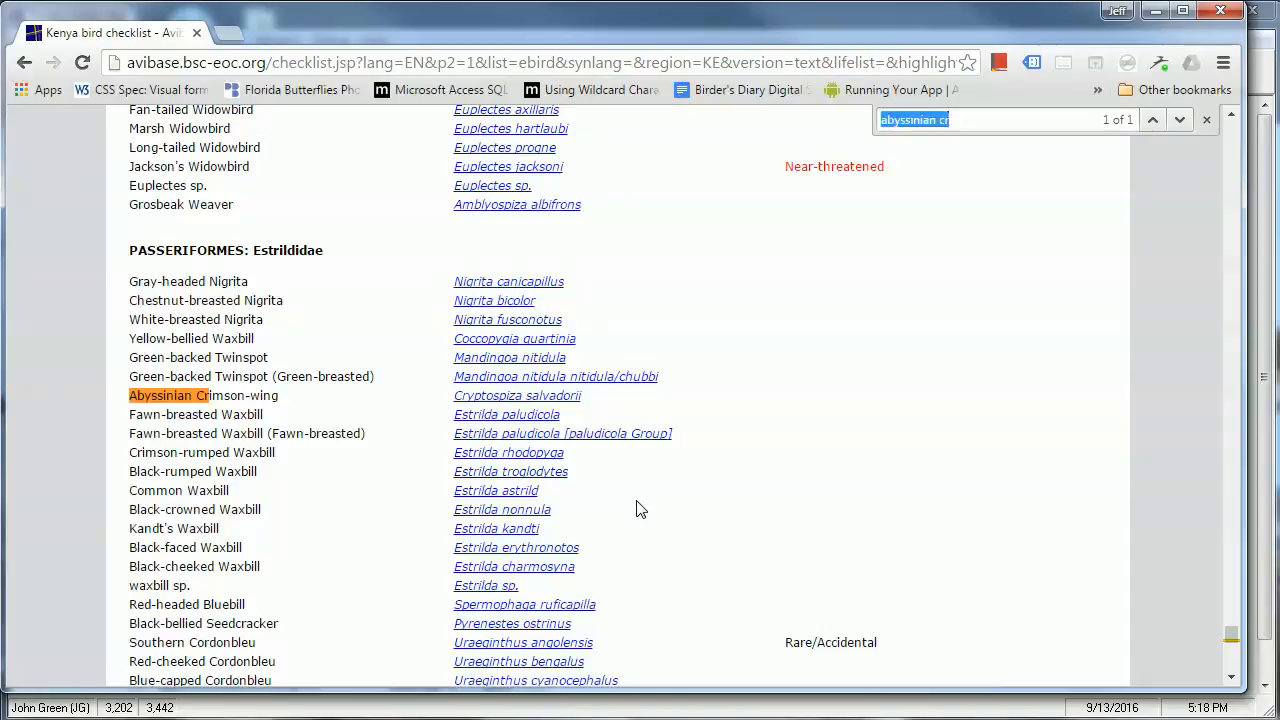
{"action": "type", "text": "gray"}
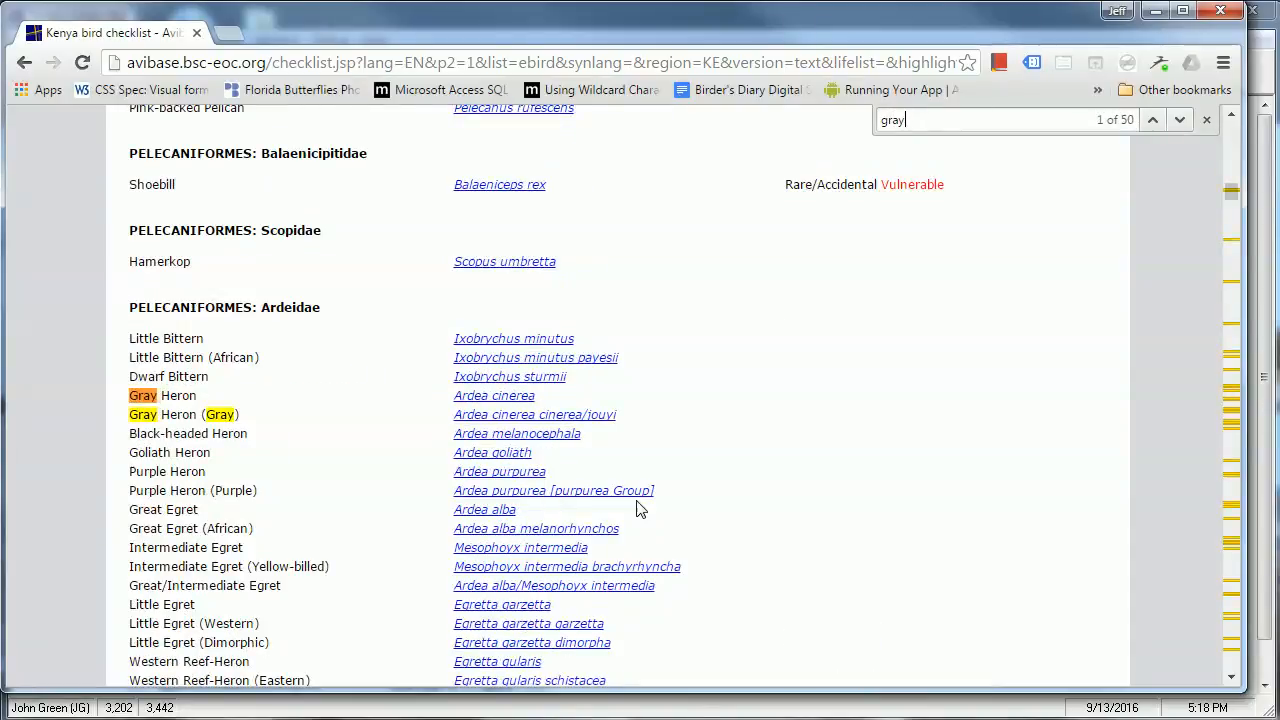
{"action": "type", "text": "-winged robin"}
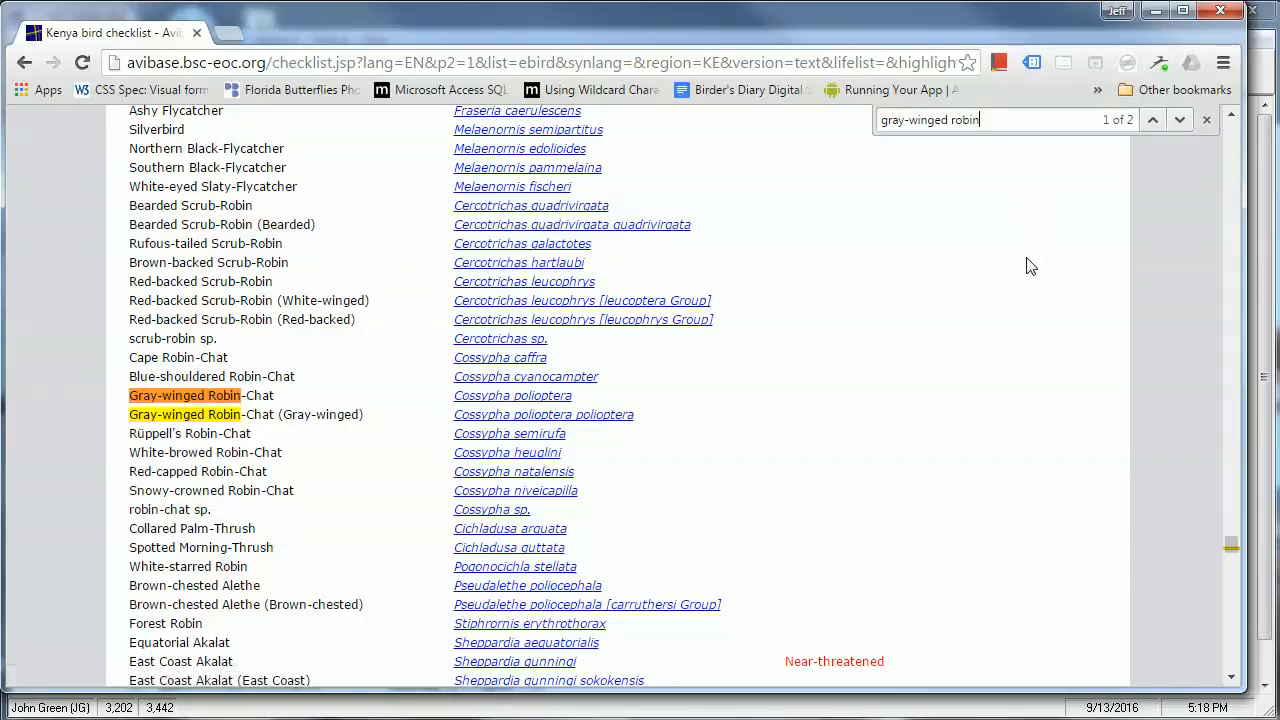
{"action": "key", "text": "alt+Tab"}
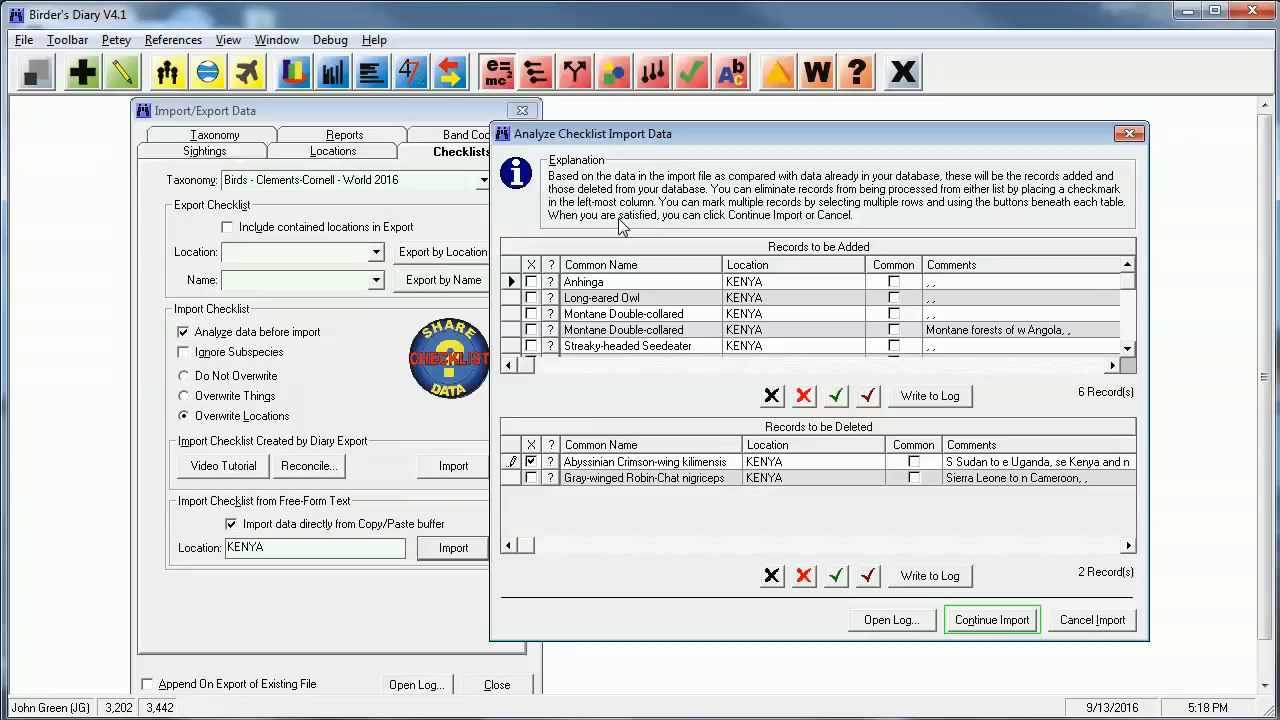
Search the Kenya checklist in Chrome for "anhinga", and in Birder's Diary mark Anhinga as excluded from the records being added.
{"action": "left_click", "coordinate": [577, 283]}
{"action": "key", "text": "alt+Tab"}
{"action": "key", "text": "ctrl+f"}
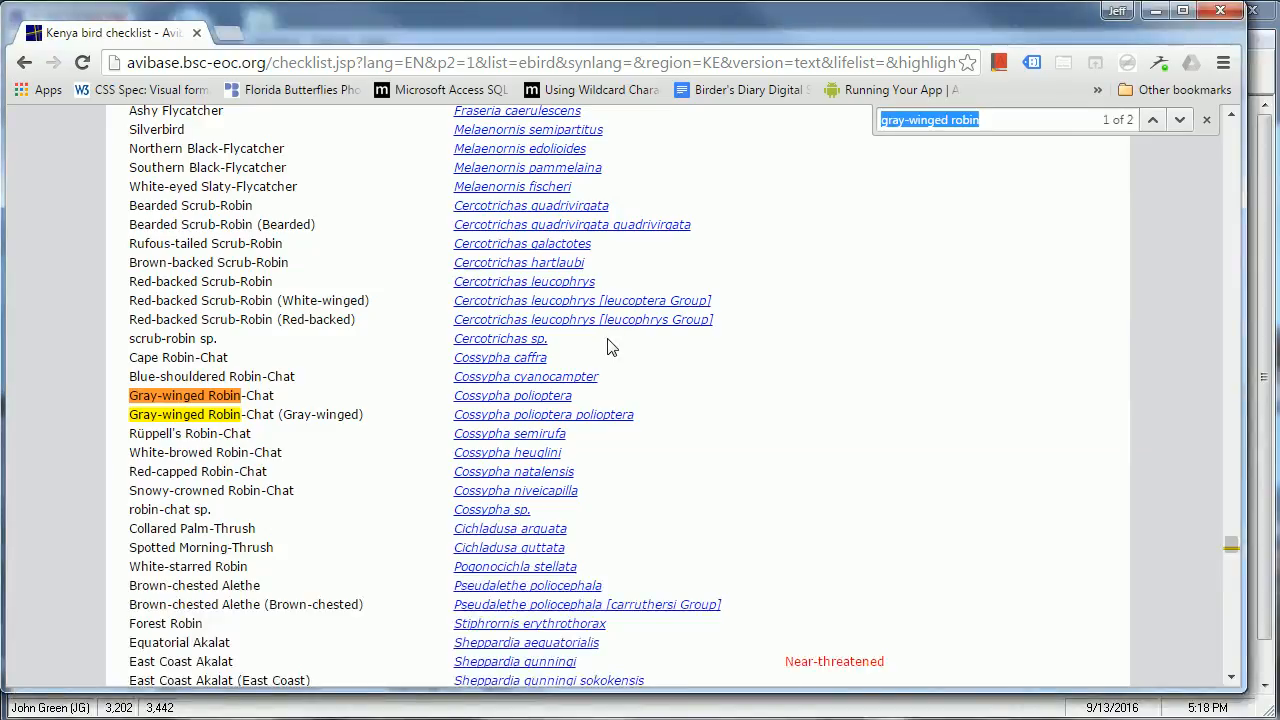
{"action": "type", "text": "anhinga"}
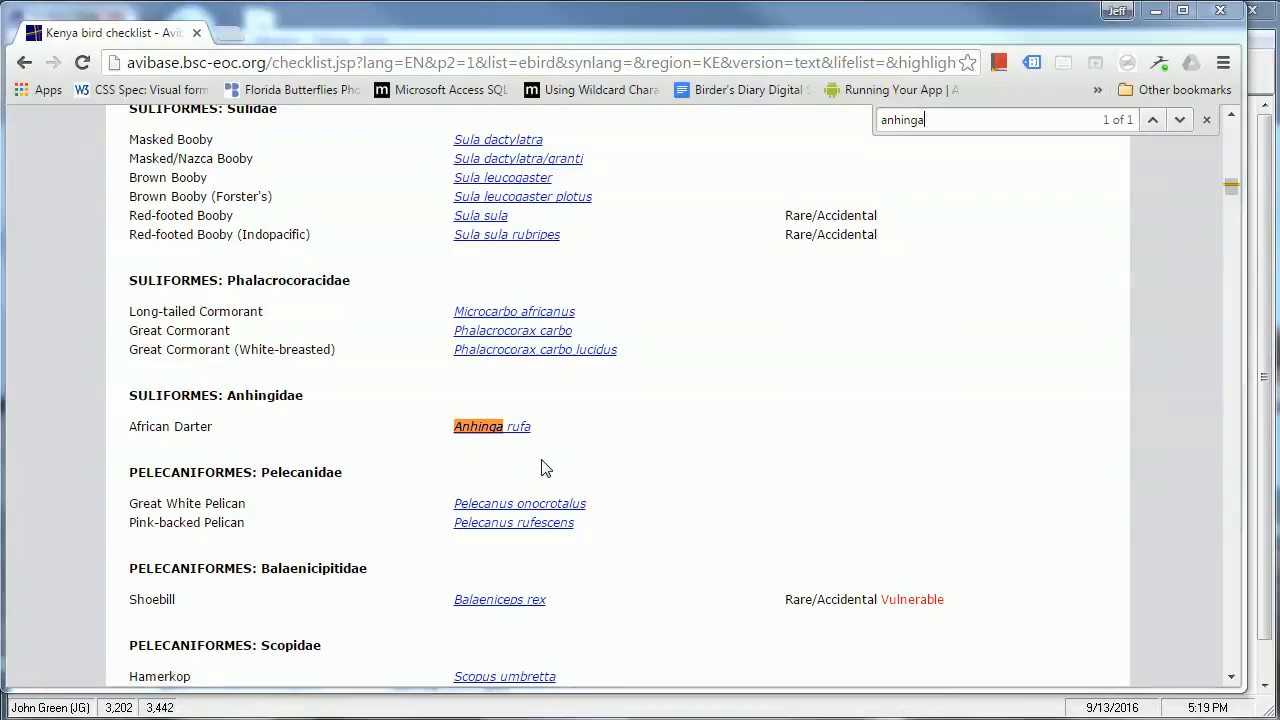
{"action": "key", "text": "alt+Tab"}
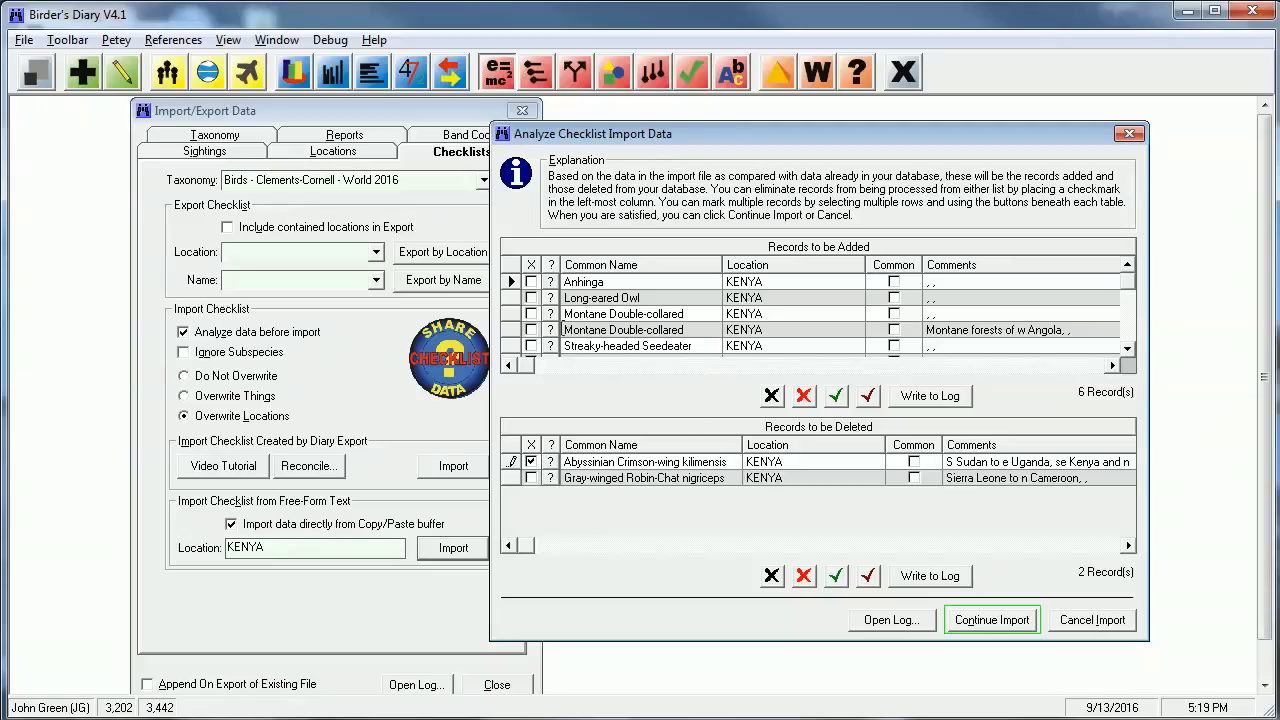
{"action": "left_click", "coordinate": [531, 282]}
Search the Kenya checklist in Chrome for "long-eared", and in Birder's Diary mark Long-eared Owl as excluded from the records being added.
{"action": "key", "text": "alt+Tab"}
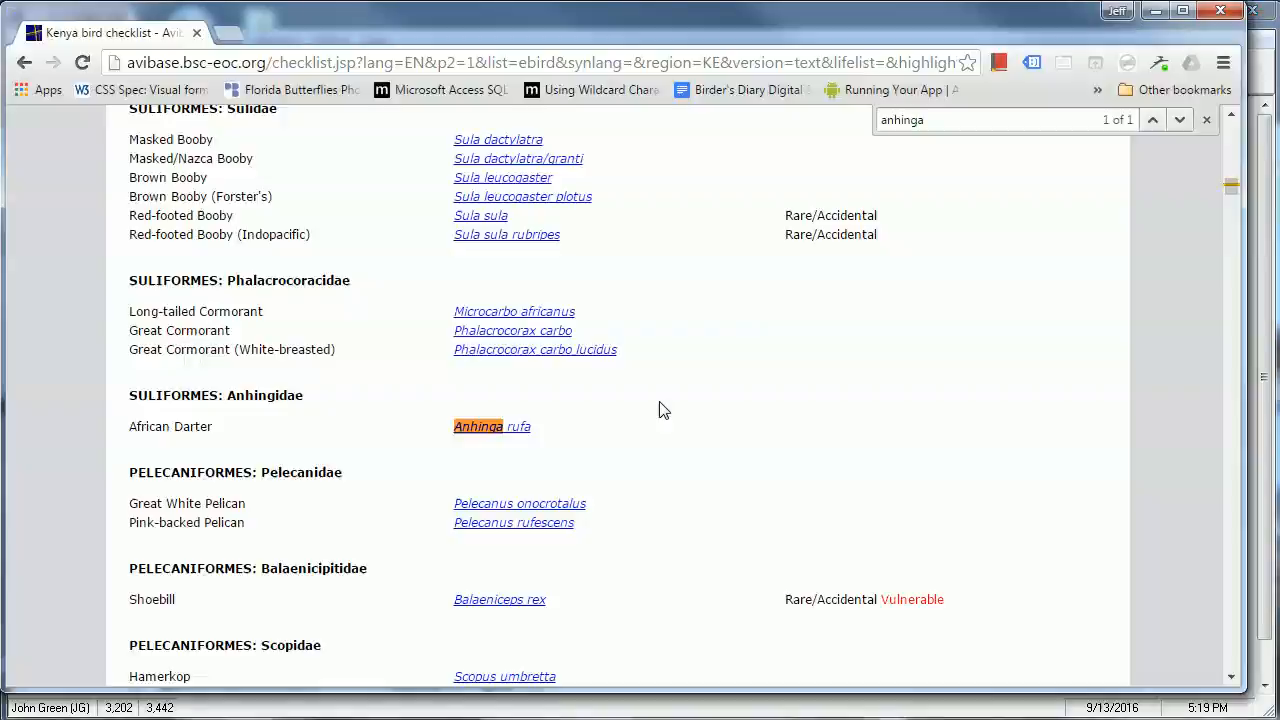
{"action": "key", "text": "ctrl+f"}
{"action": "type", "text": "long-eared"}
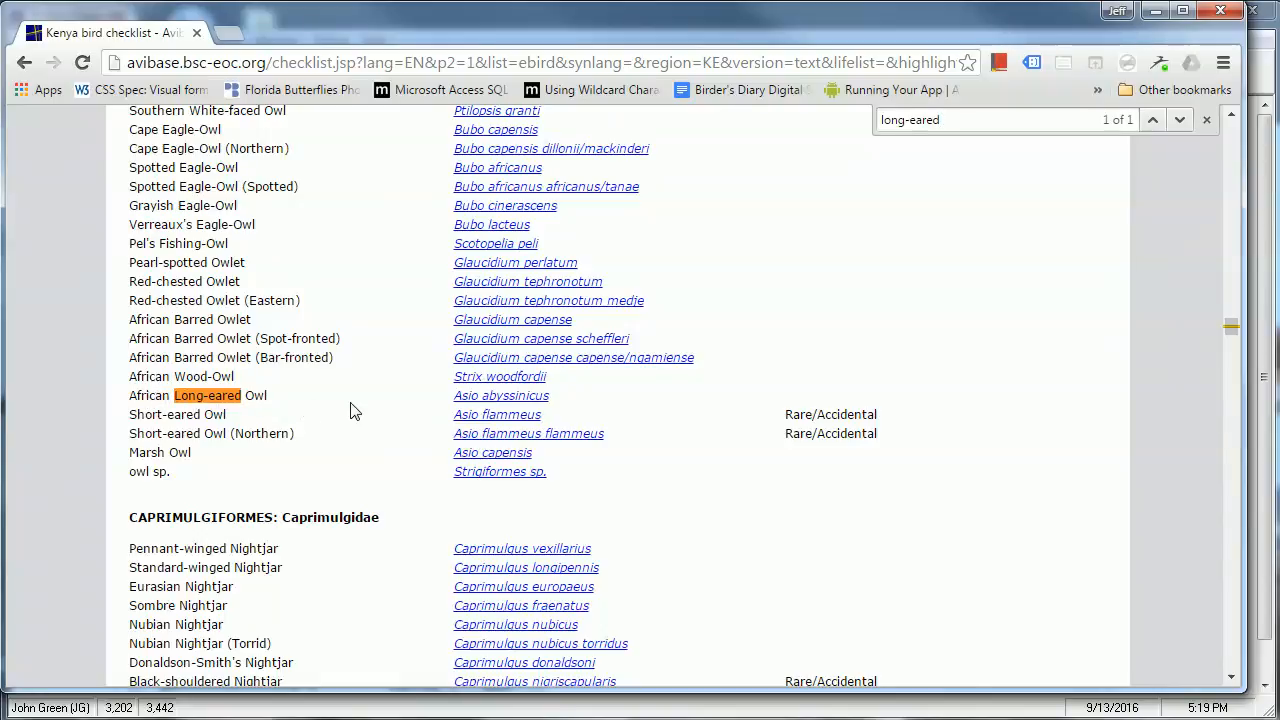
{"action": "key", "text": "alt+Tab"}
{"action": "left_click", "coordinate": [532, 299]}
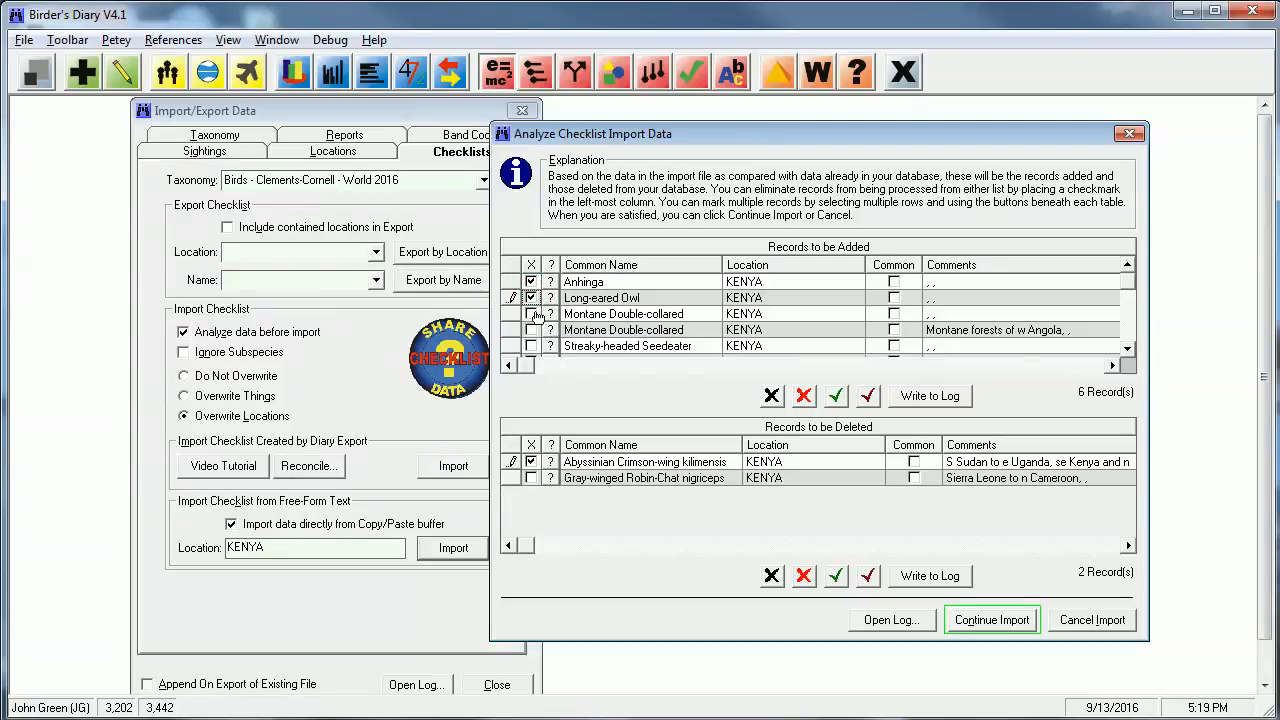
Widen the Common Name column of Records to be Added and examine the taxonomy references for Montane Double-collared Sunbird (Western).
{"action": "left_click_drag", "start_coordinate": [725, 262], "coordinate": [781, 262]}
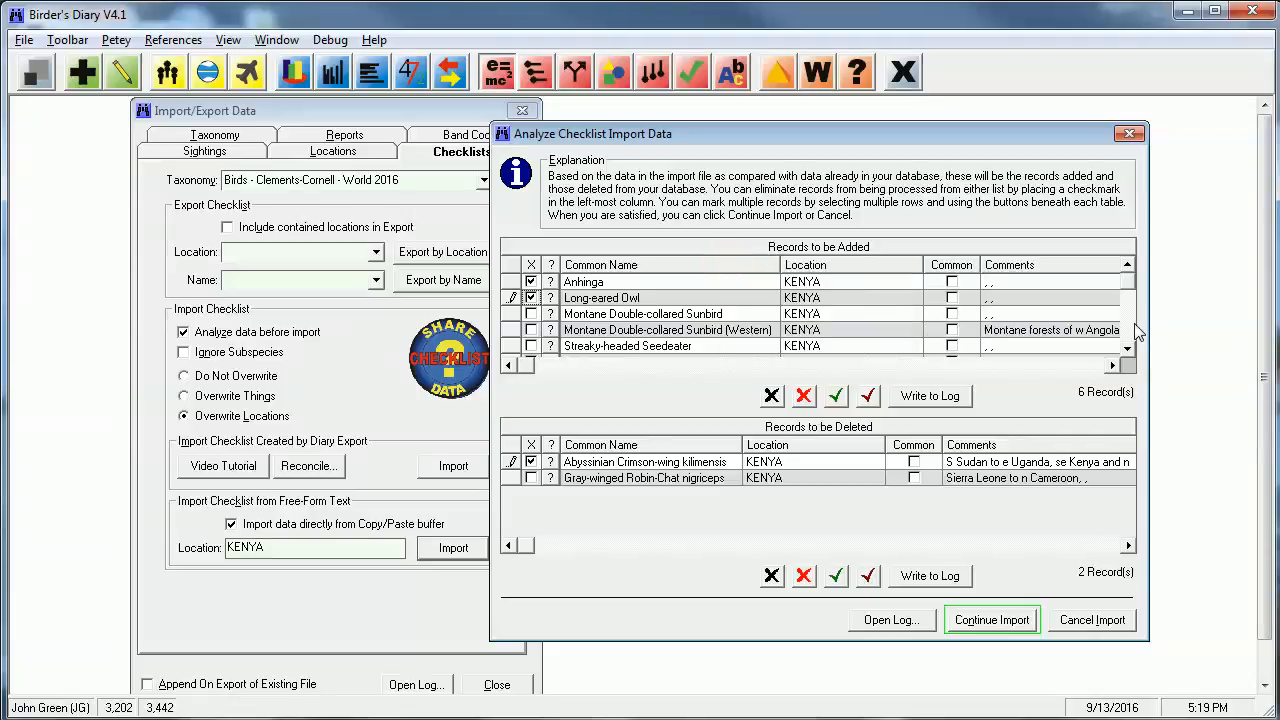
{"action": "scroll", "coordinate": [1130, 328], "scroll_direction": "down", "scroll_amount": 1}
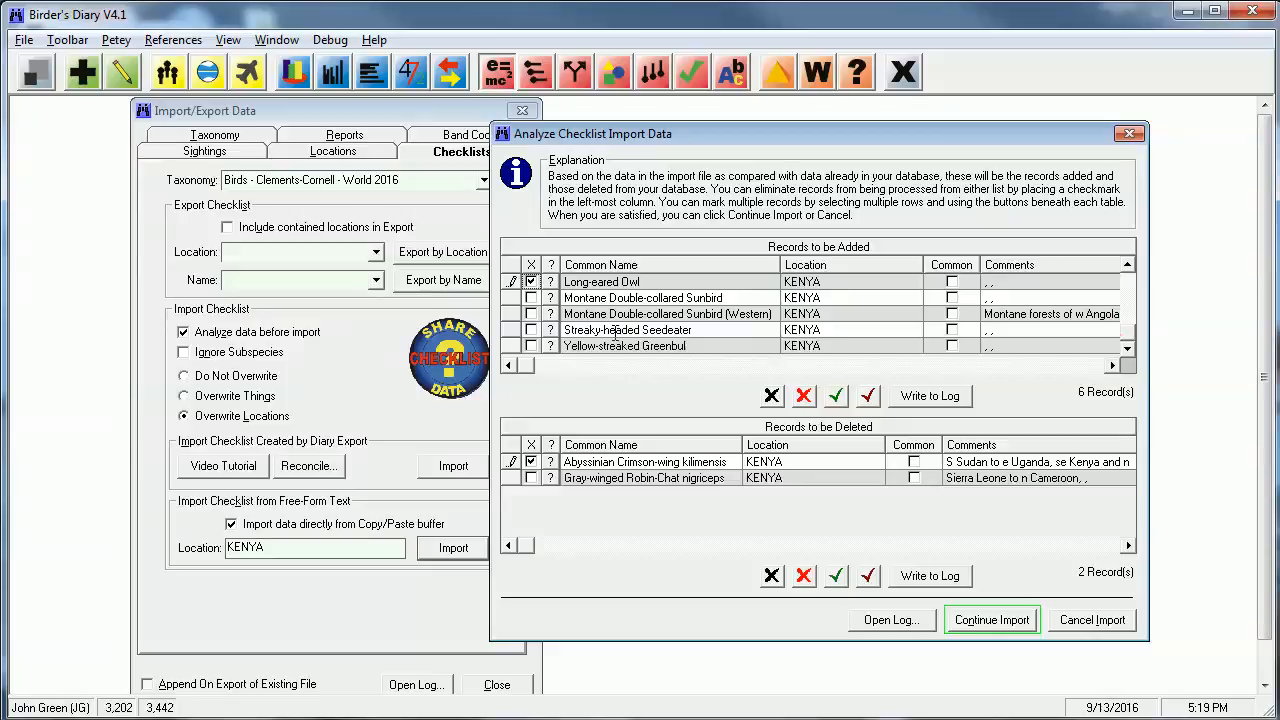
{"action": "left_click", "coordinate": [550, 314]}
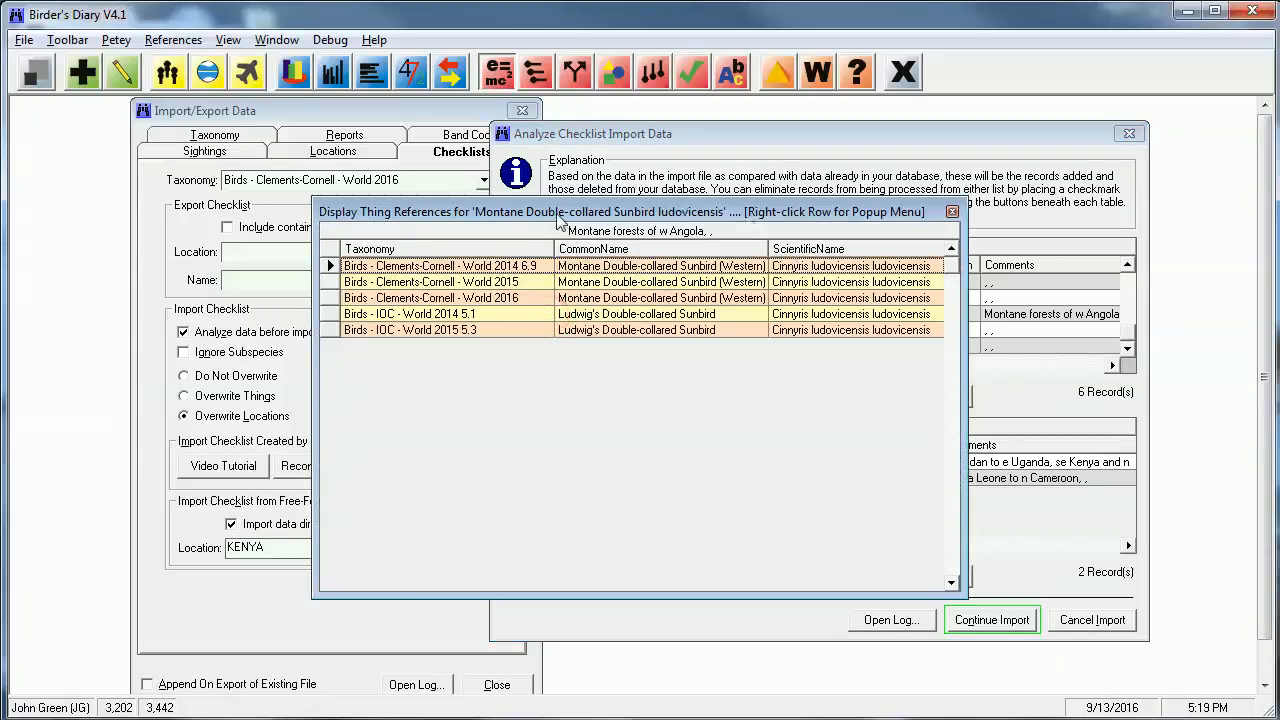
{"action": "left_click_drag", "start_coordinate": [313, 393], "coordinate": [170, 390]}
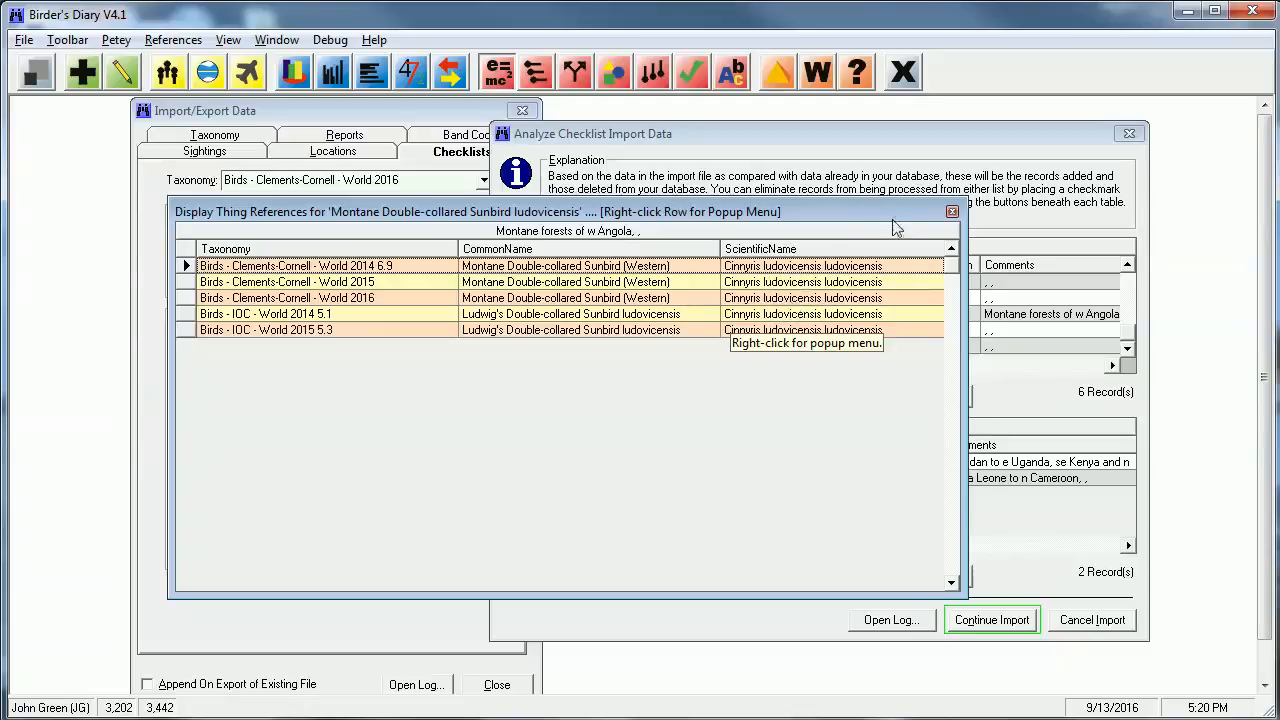
{"action": "left_click", "coordinate": [952, 212]}
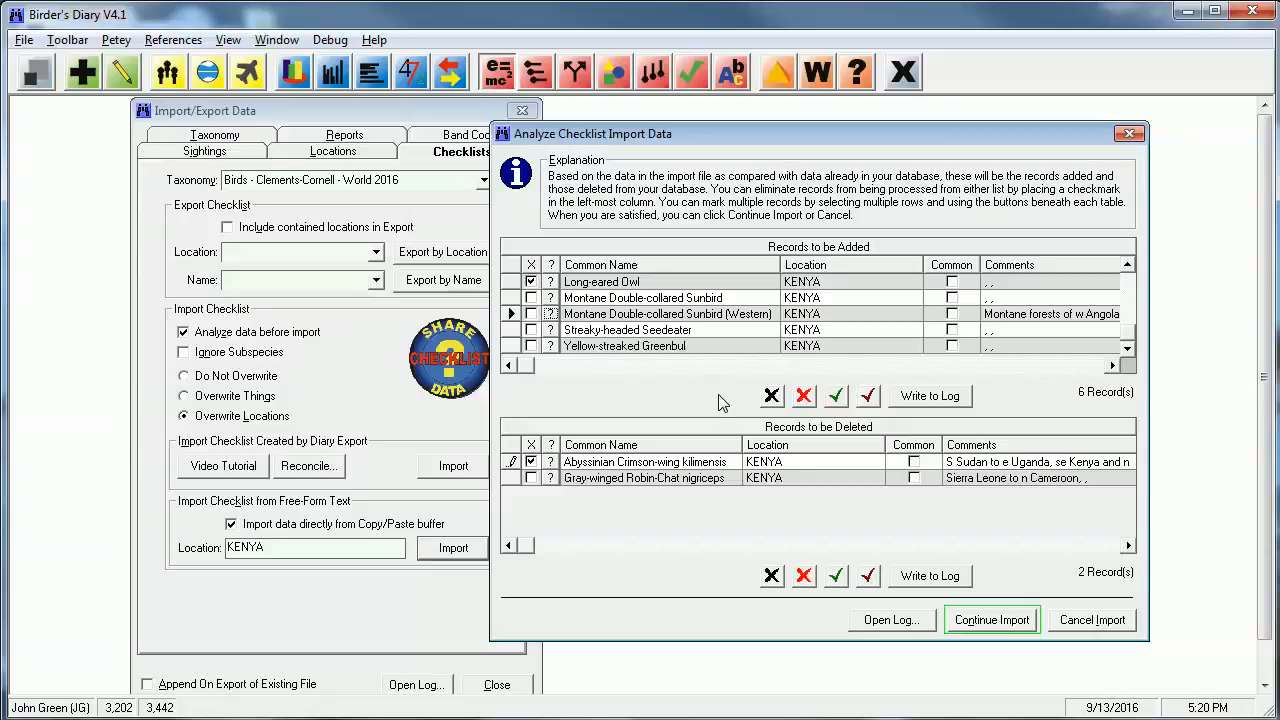
Switch to Chrome, search the Kenya checklist for "montane doubl" and return to Birder's Diary.
{"action": "key", "text": "alt+Tab"}
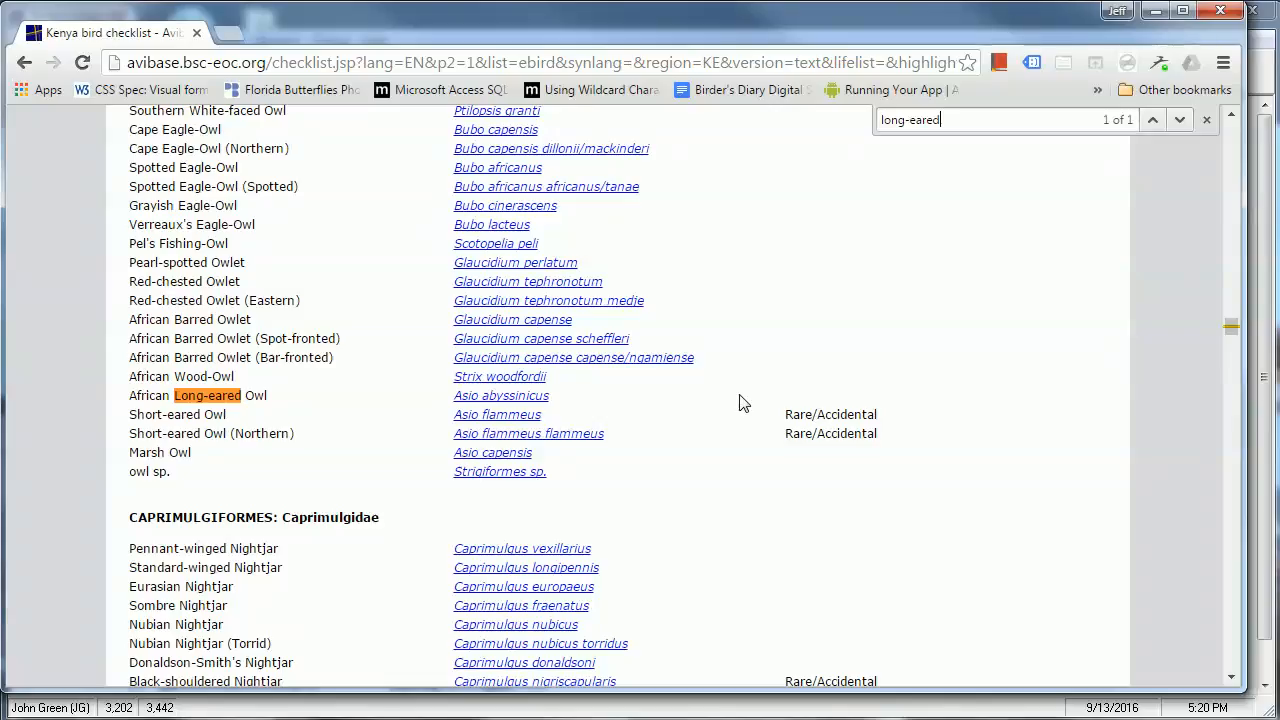
{"action": "key", "text": "ctrl+f"}
{"action": "type", "text": "montane doubl"}
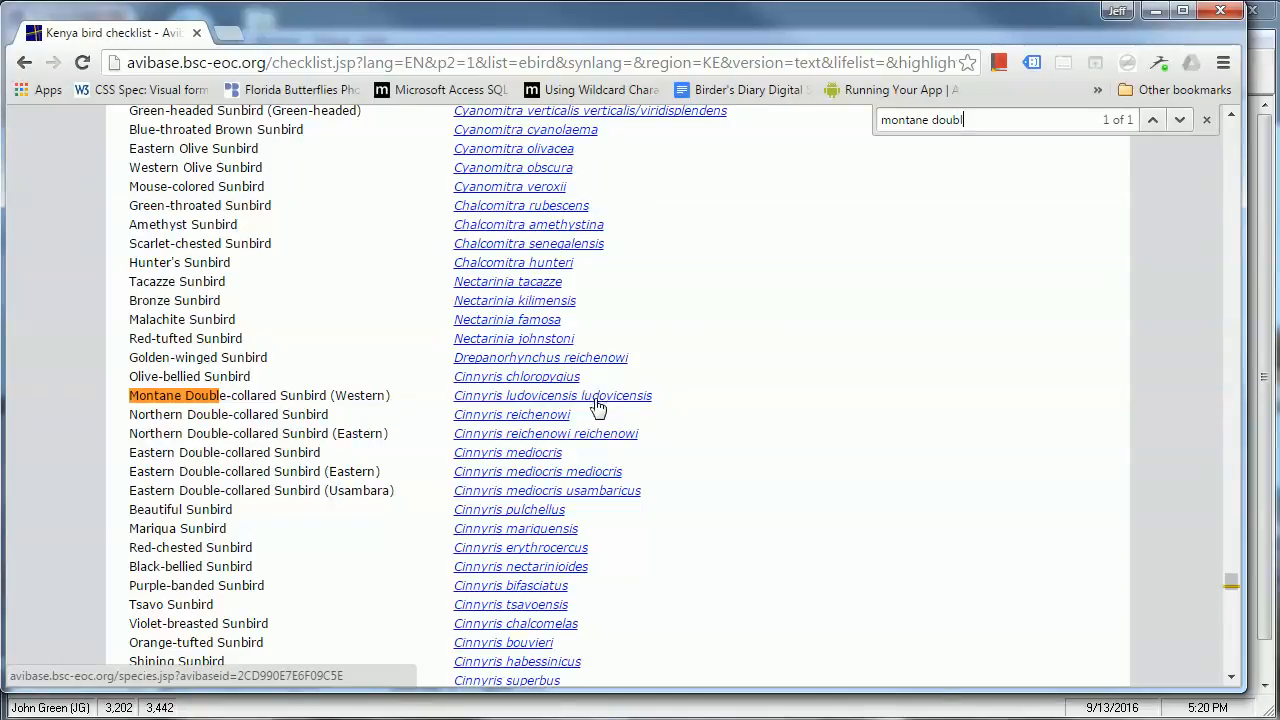
{"action": "key", "text": "alt+Tab"}
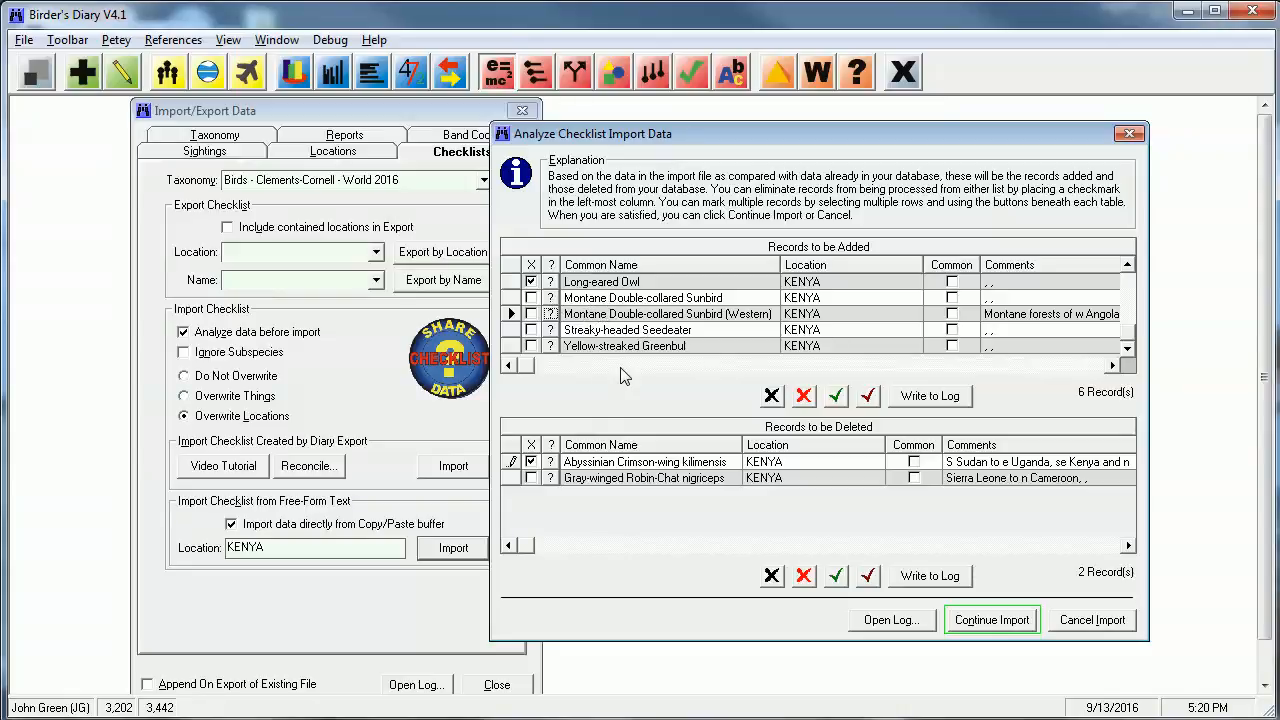
Switch to Chrome, search the Kenya checklist for "streaky-headed" and return to Birder's Diary.
{"action": "key", "text": "alt+Tab"}
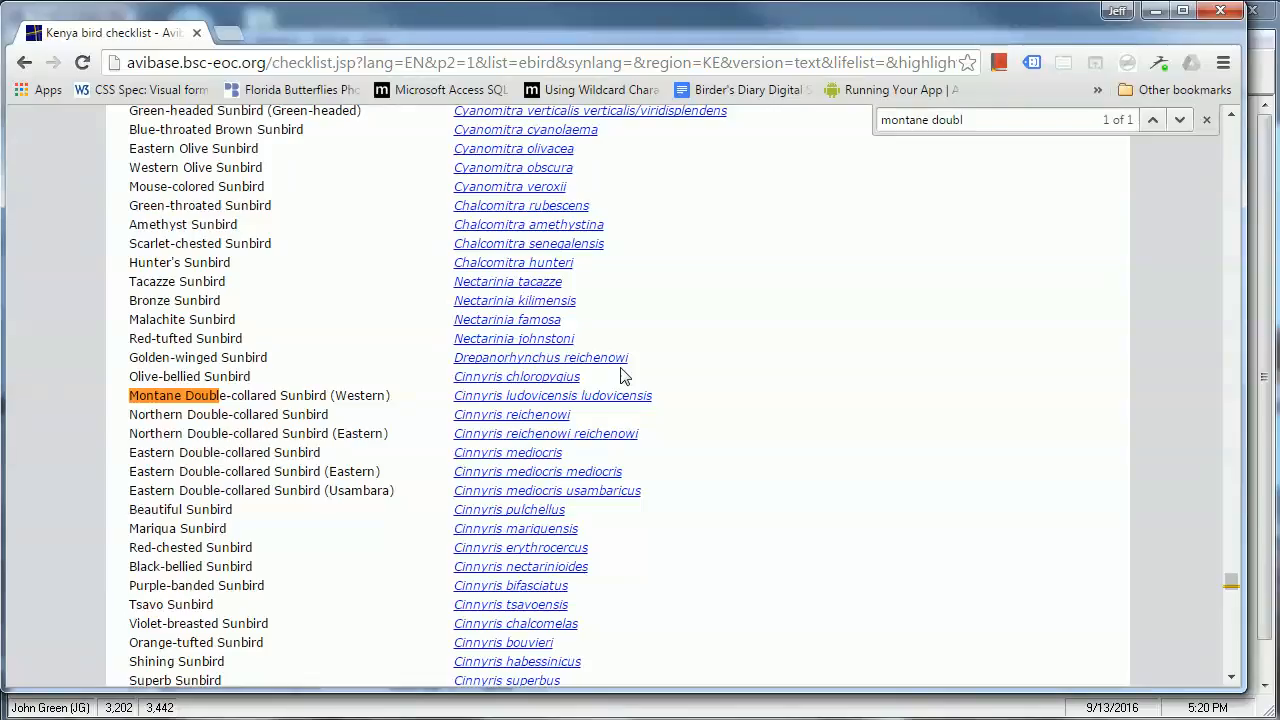
{"action": "key", "text": "ctrl+BackSpace"}
{"action": "key", "text": "ctrl+BackSpace"}
{"action": "type", "text": "streaky"}
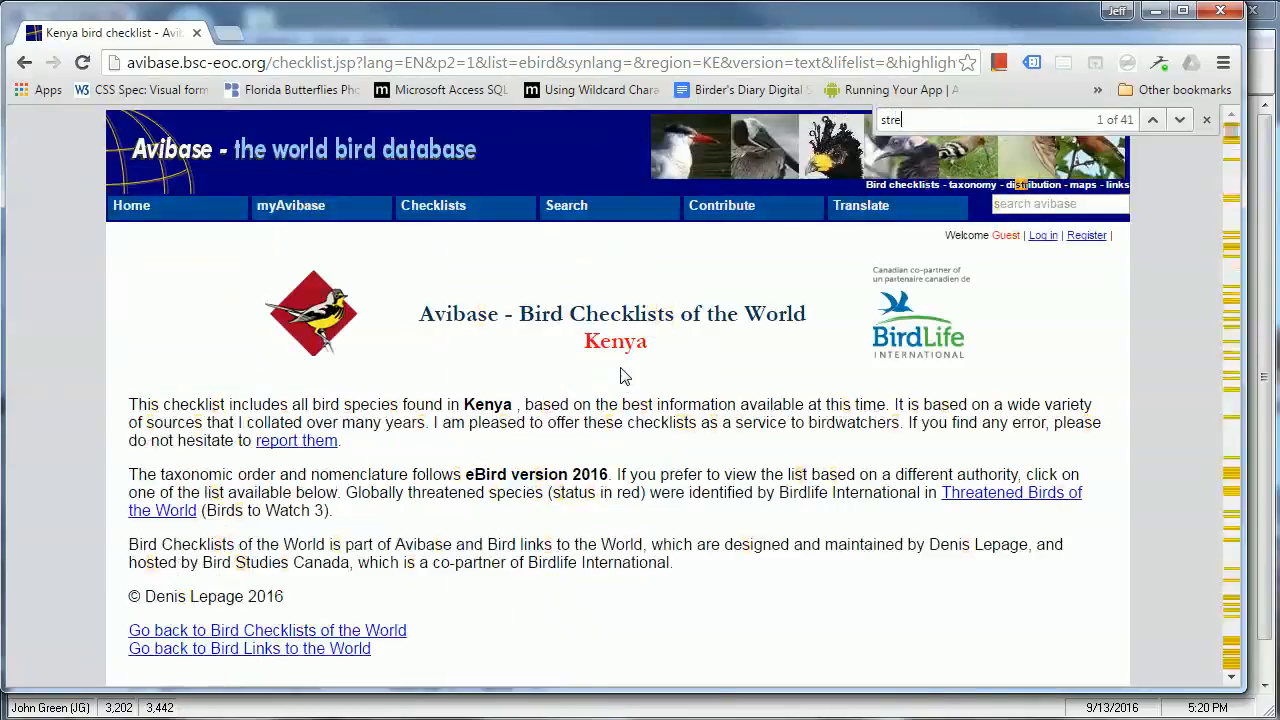
{"action": "type", "text": "-headed"}
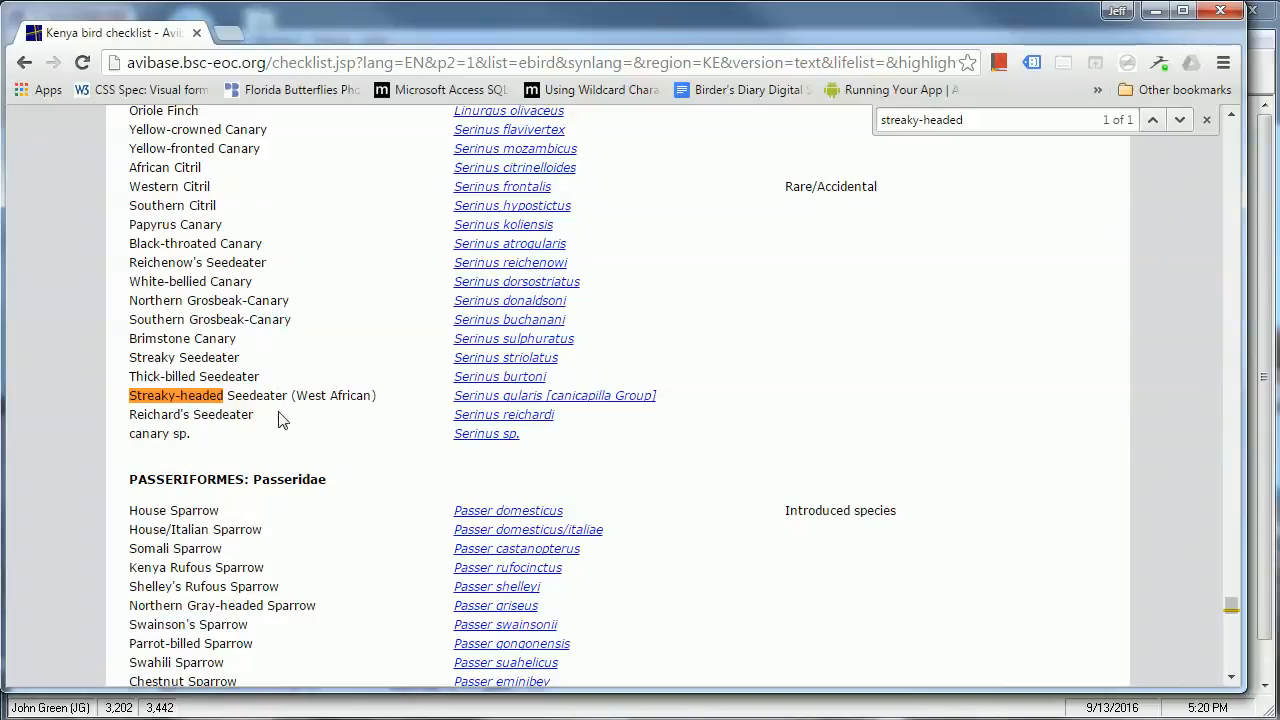
{"action": "key", "text": "alt+Tab"}
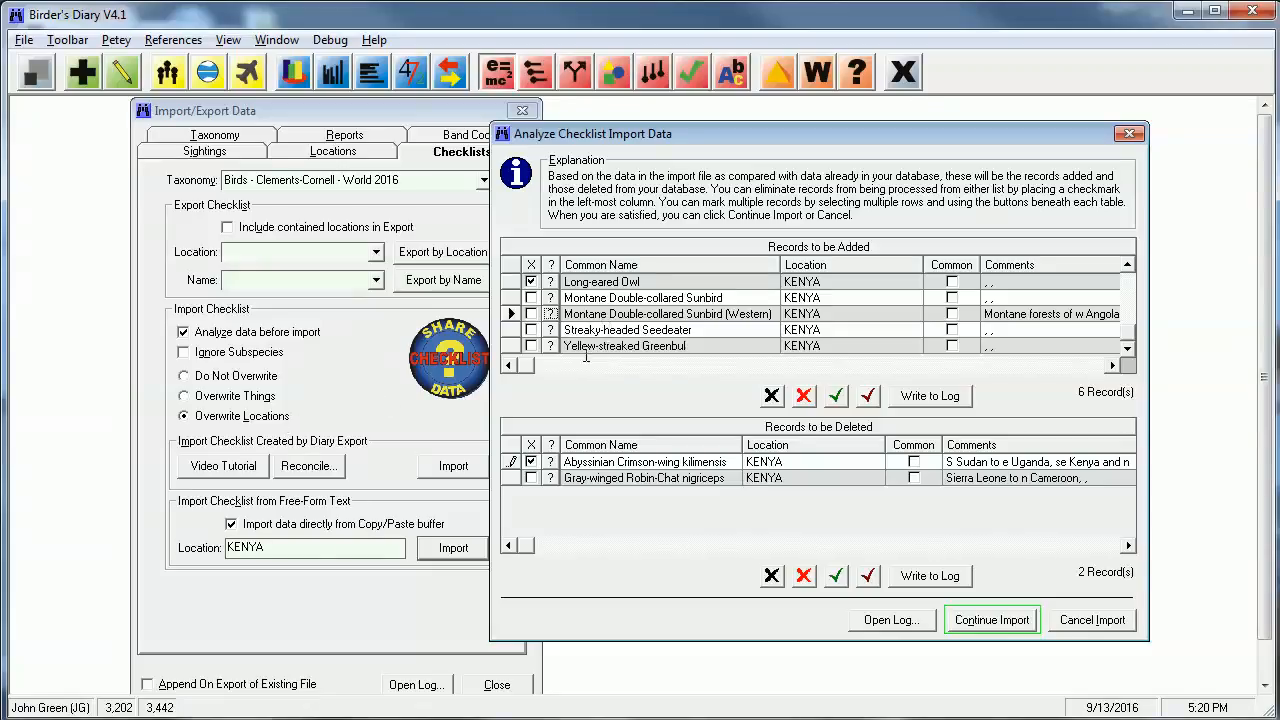
Switch to Chrome, search the Kenya checklist for "yellow-streaked" and return to Birder's Diary.
{"action": "key", "text": "alt+Tab"}
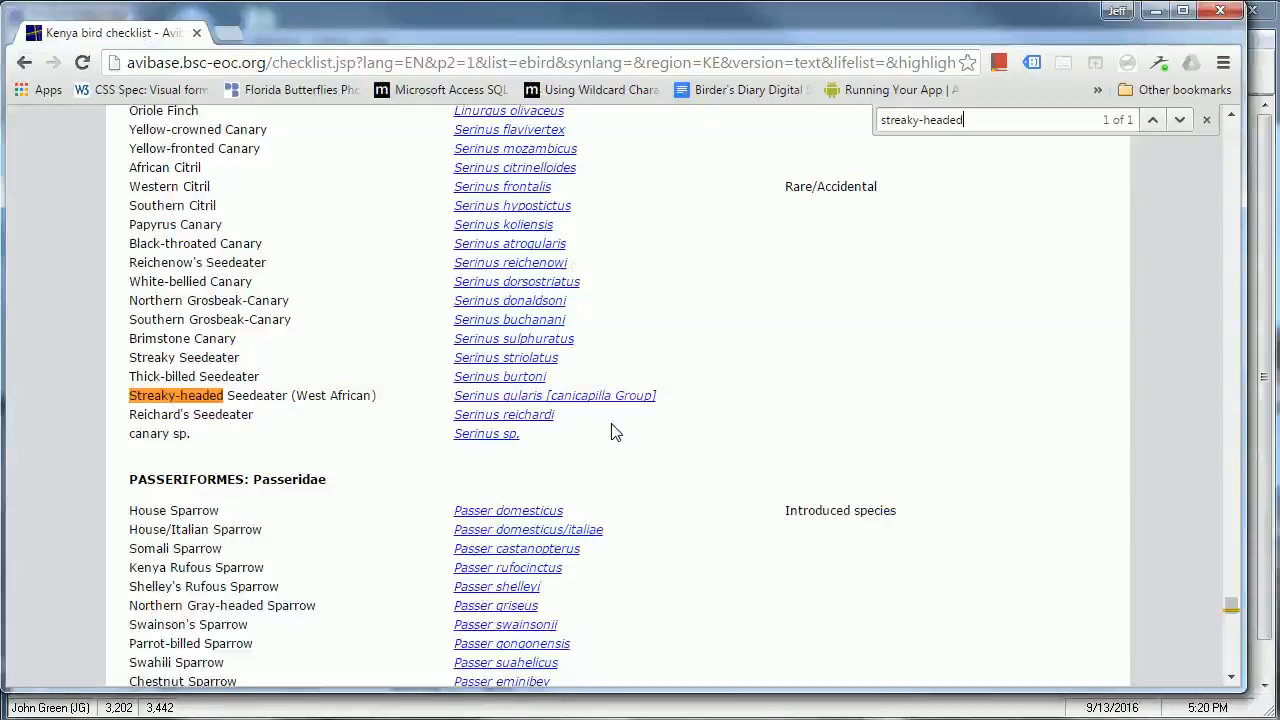
{"action": "key", "text": "ctrl+f"}
{"action": "type", "text": "yello"}
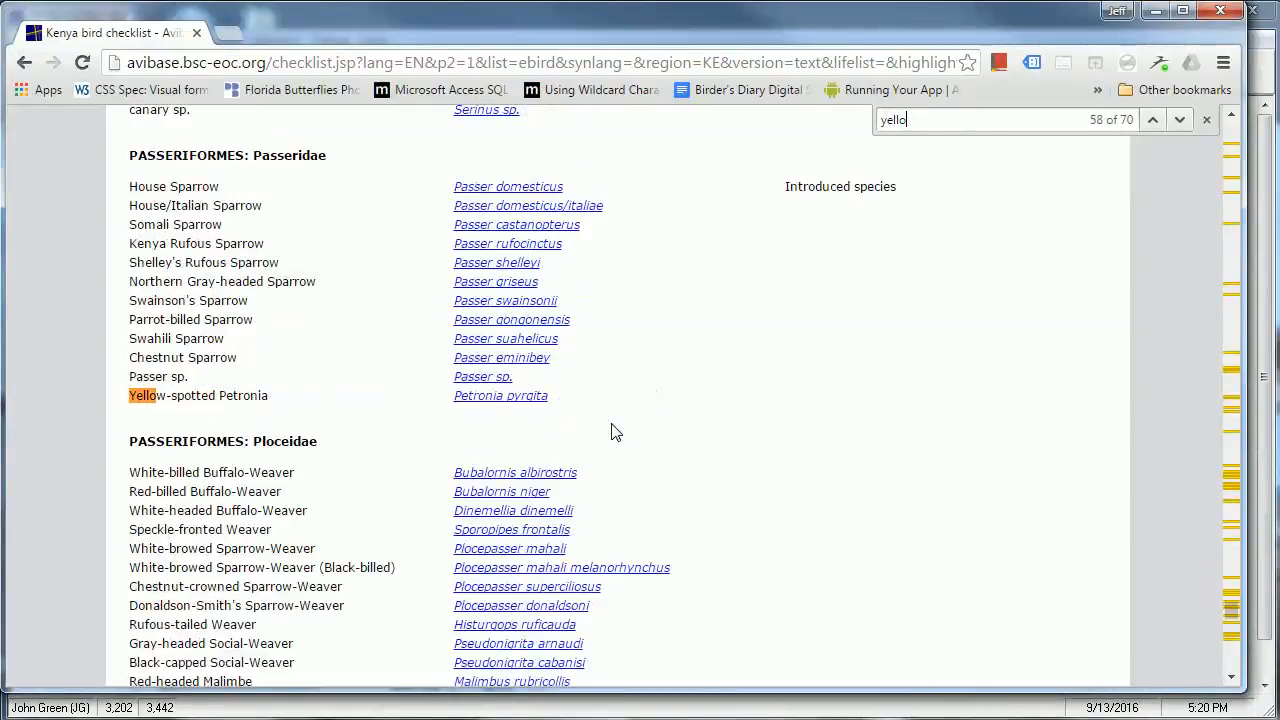
{"action": "type", "text": "w-streaked"}
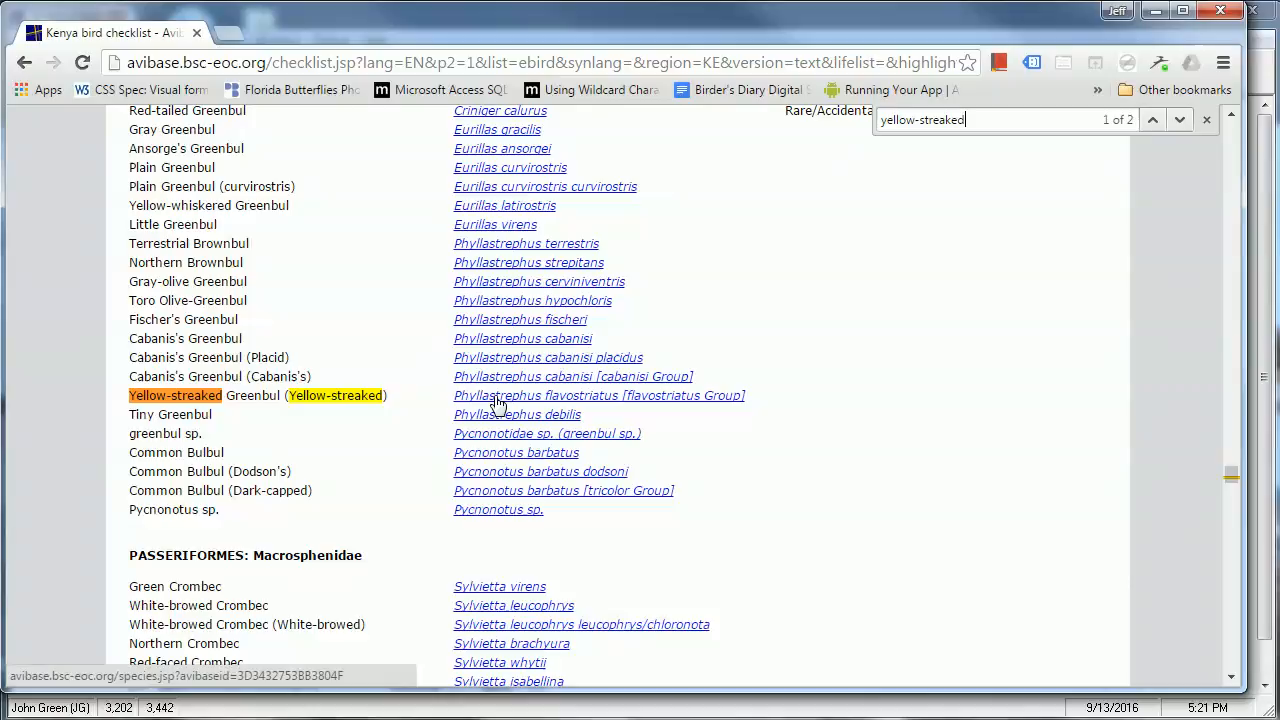
{"action": "key", "text": "alt+Tab"}
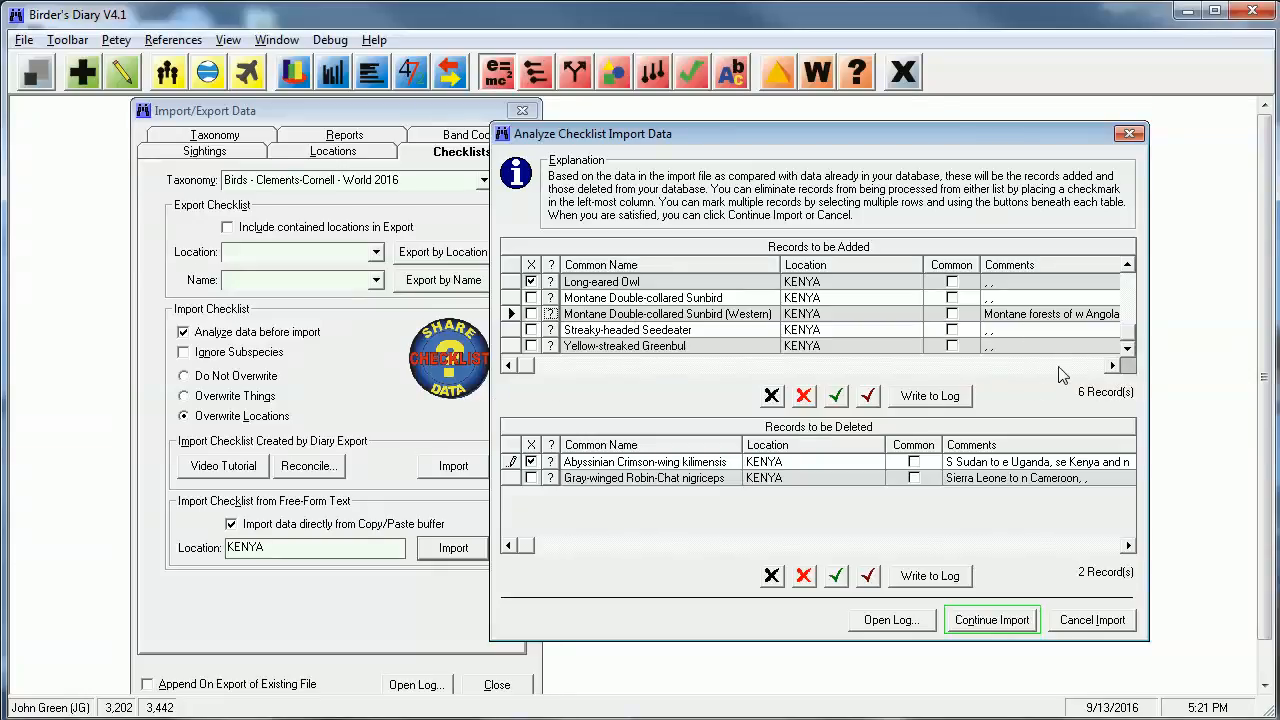
Write both the Records to be Added and the Records to be Deleted lists to the import log.
{"action": "left_click", "coordinate": [1128, 298]}
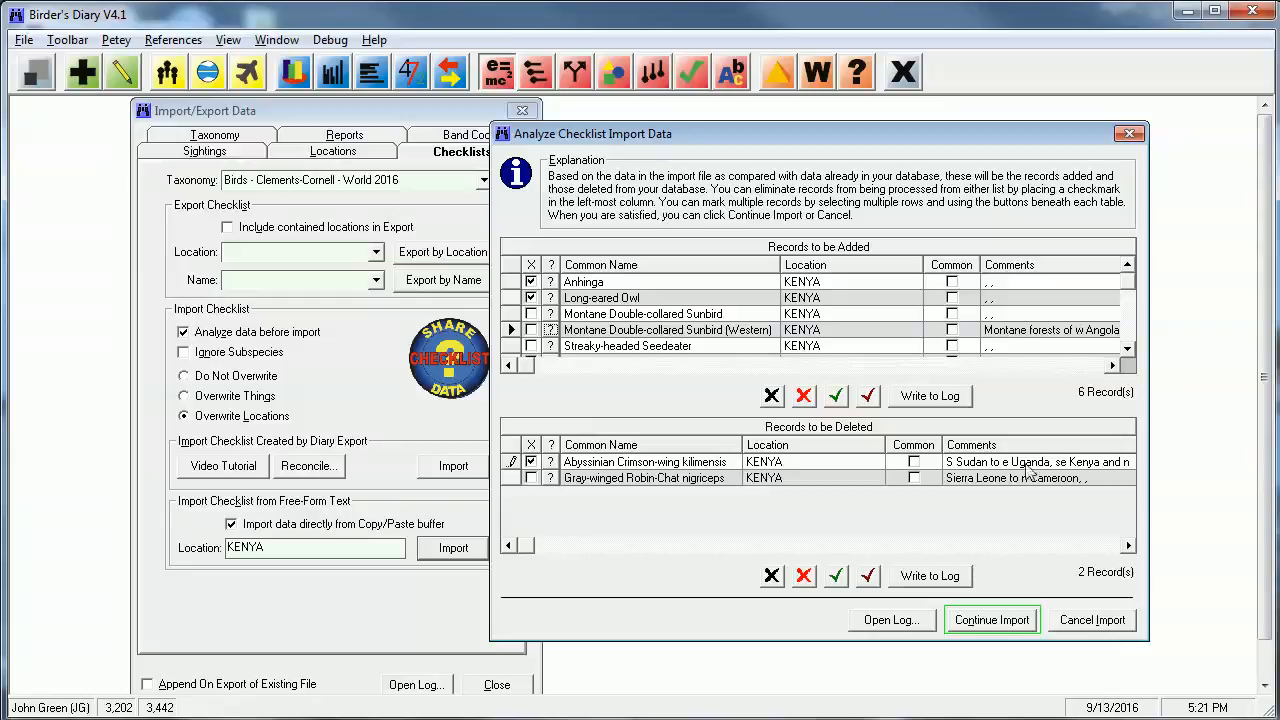
{"action": "left_click", "coordinate": [934, 398]}
{"action": "left_click", "coordinate": [938, 577]}
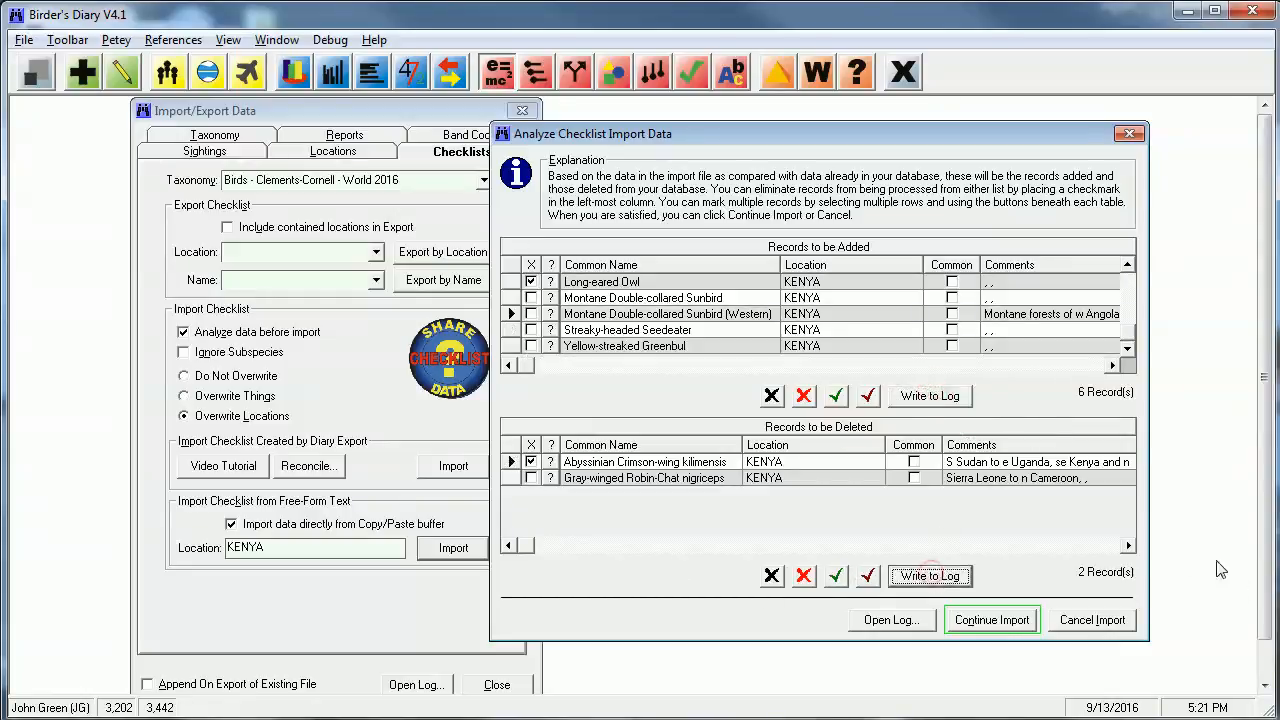
Open the checklist import log in Notepad++, hide the line-end symbols, examine the records to add and remove at its end, and minimize it.
{"action": "left_click", "coordinate": [892, 620]}
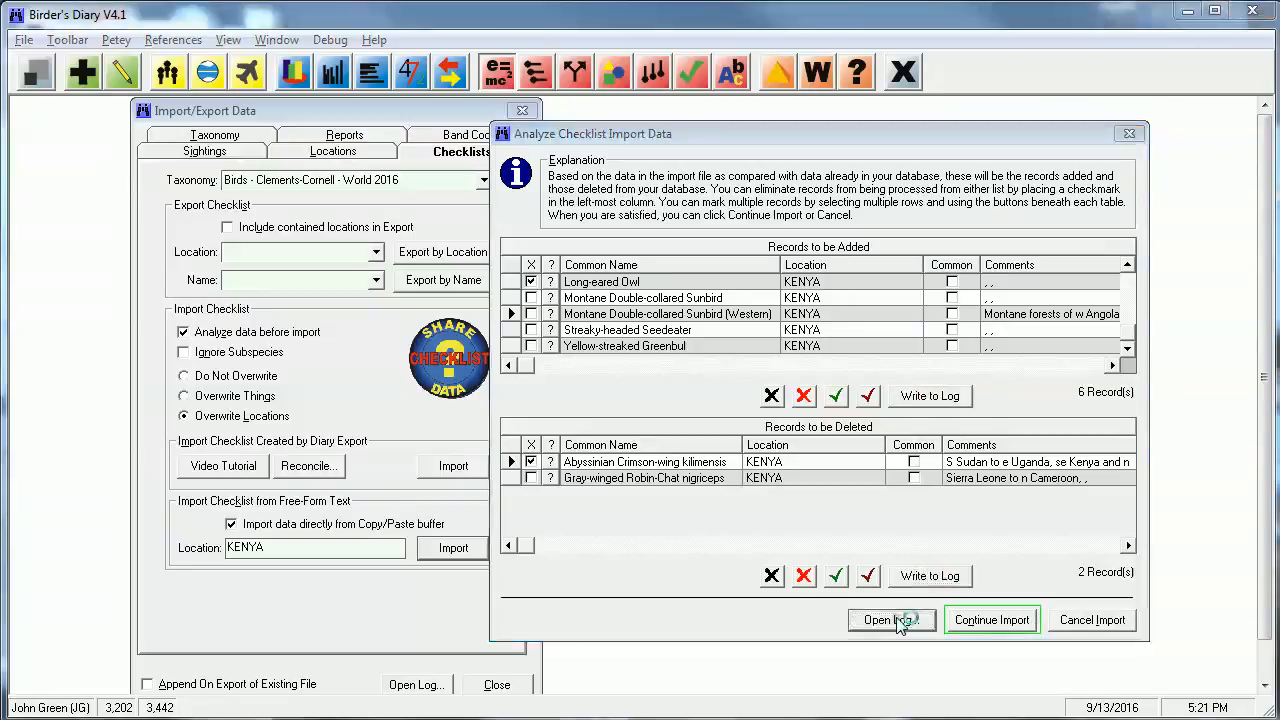
{"action": "left_click", "coordinate": [992, 671]}
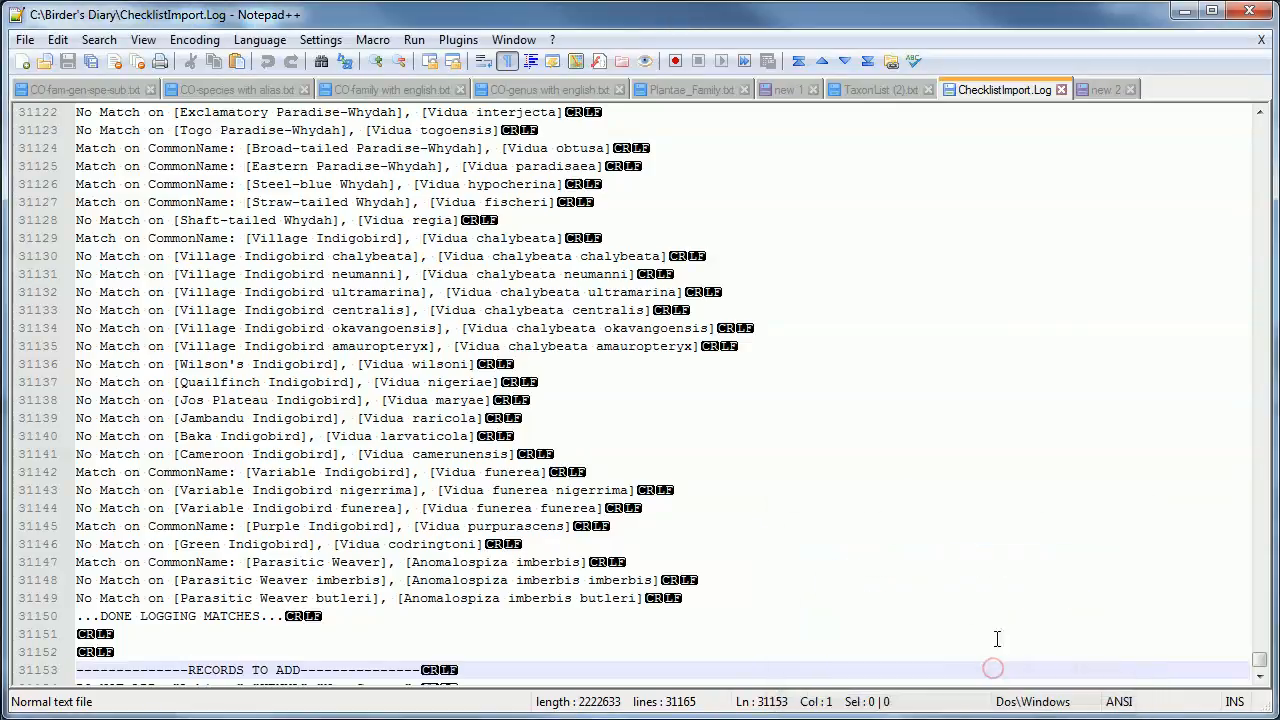
{"action": "left_click", "coordinate": [503, 58]}
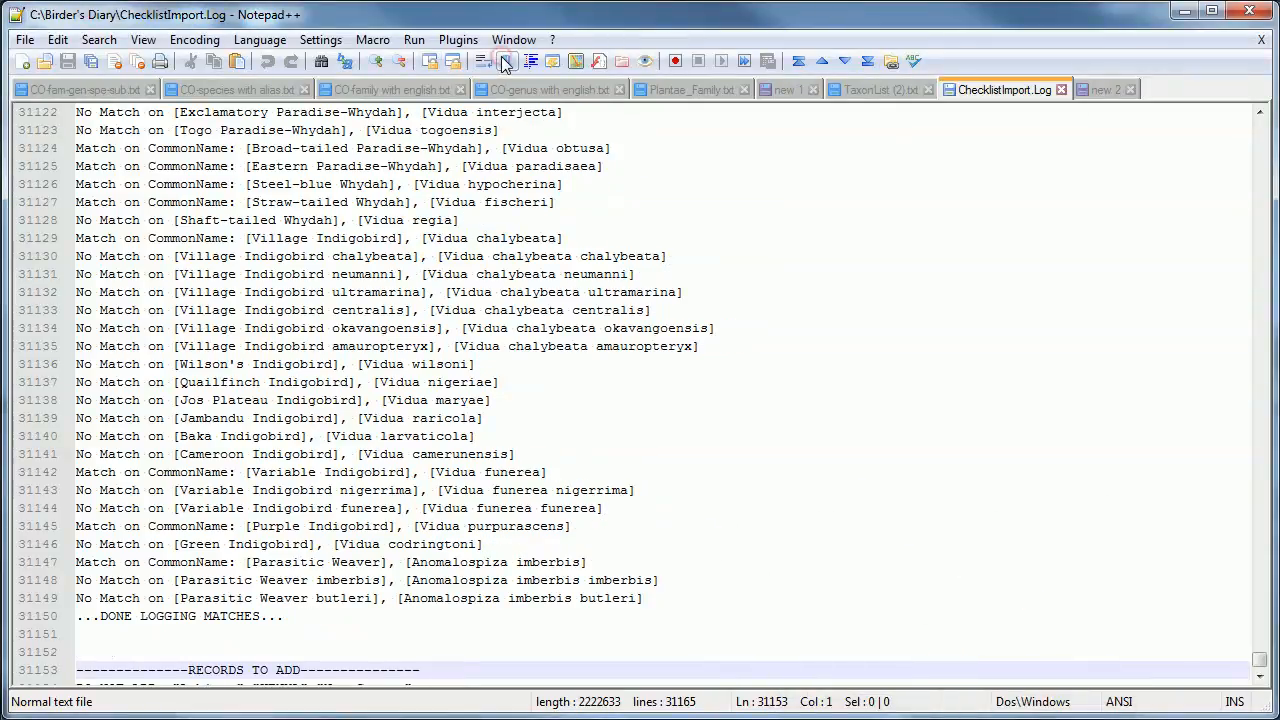
{"action": "key", "text": "ctrl+End"}
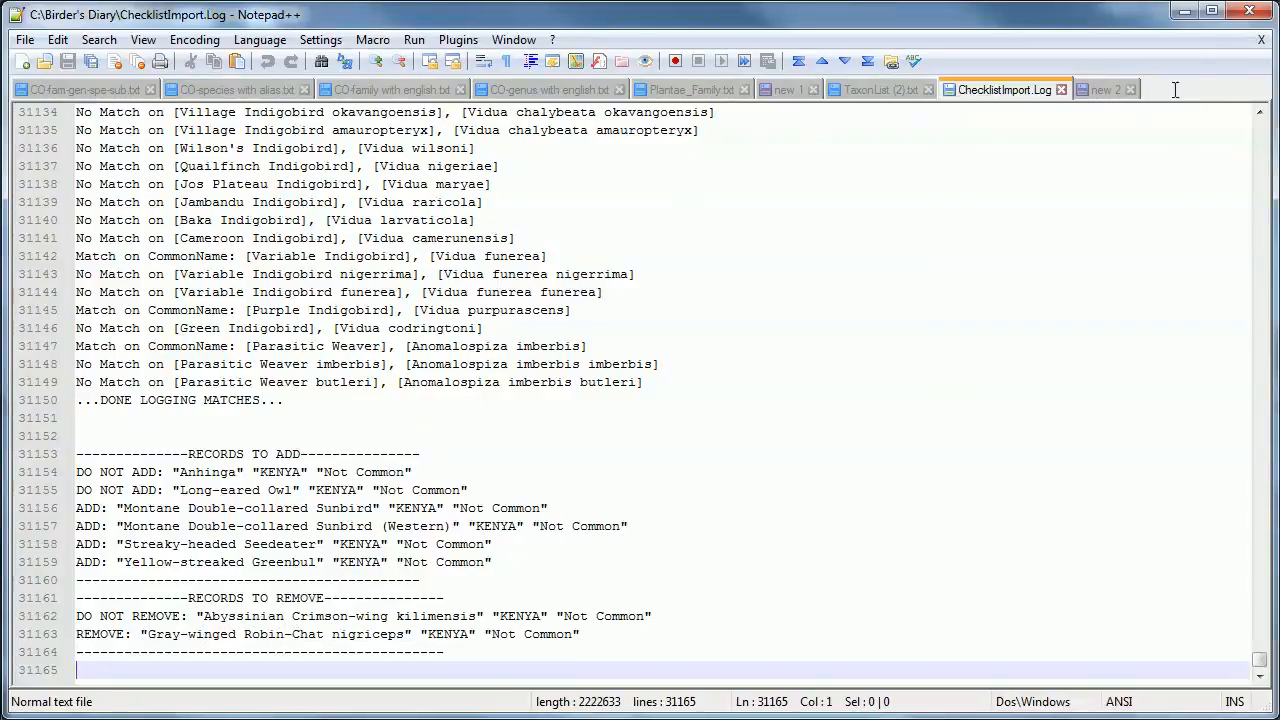
{"action": "left_click", "coordinate": [1184, 11]}
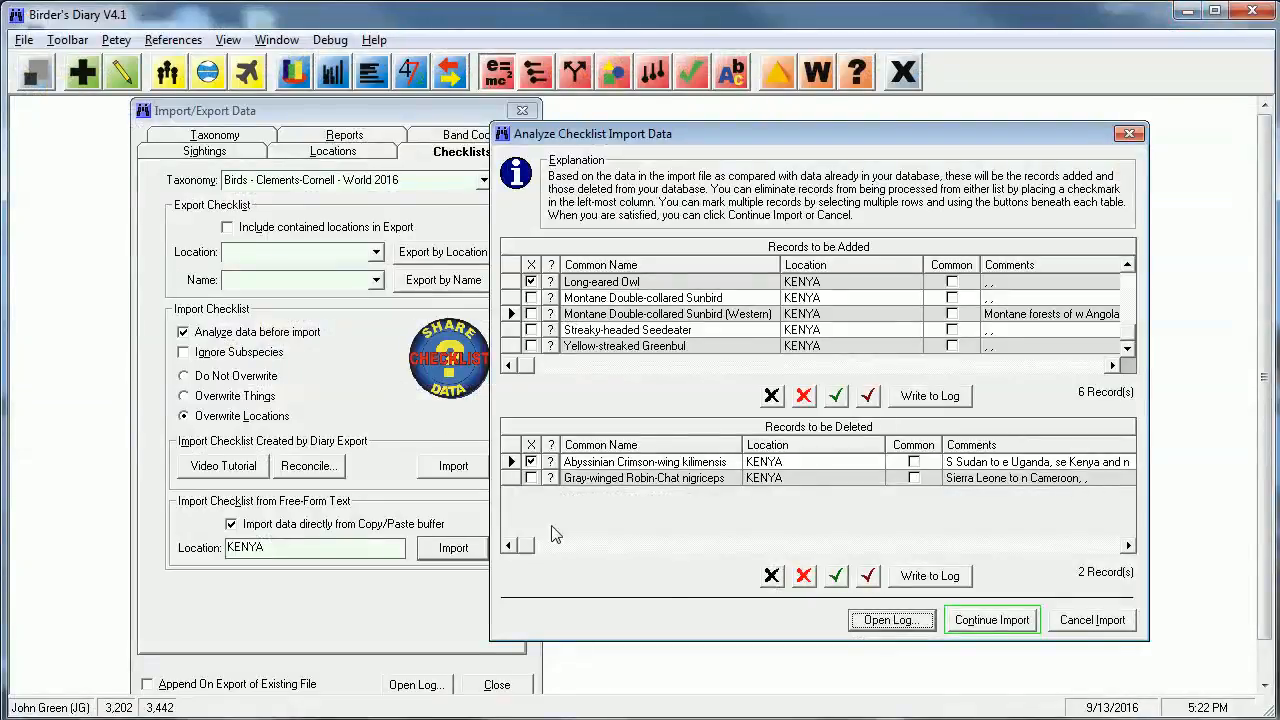
Continue and confirm the Kenya checklist import, then close the analysis and Import/Export Data windows.
{"action": "left_click", "coordinate": [1003, 624]}
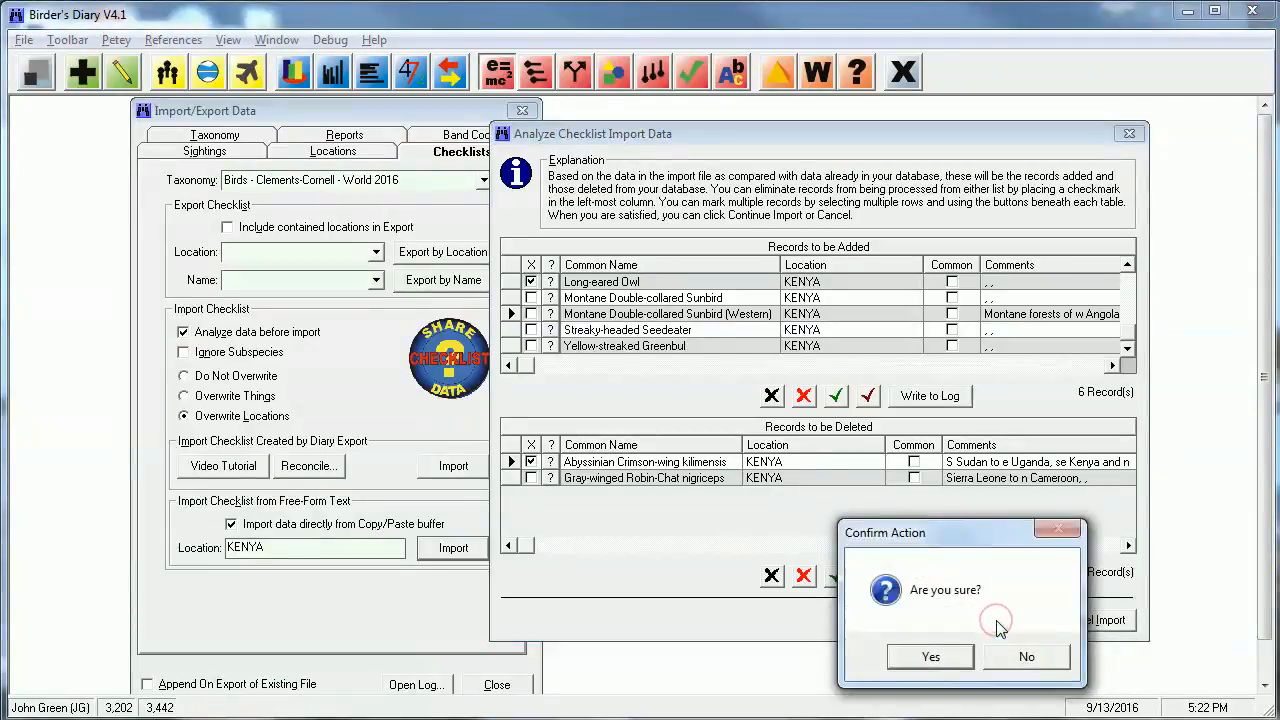
{"action": "left_click", "coordinate": [930, 657]}
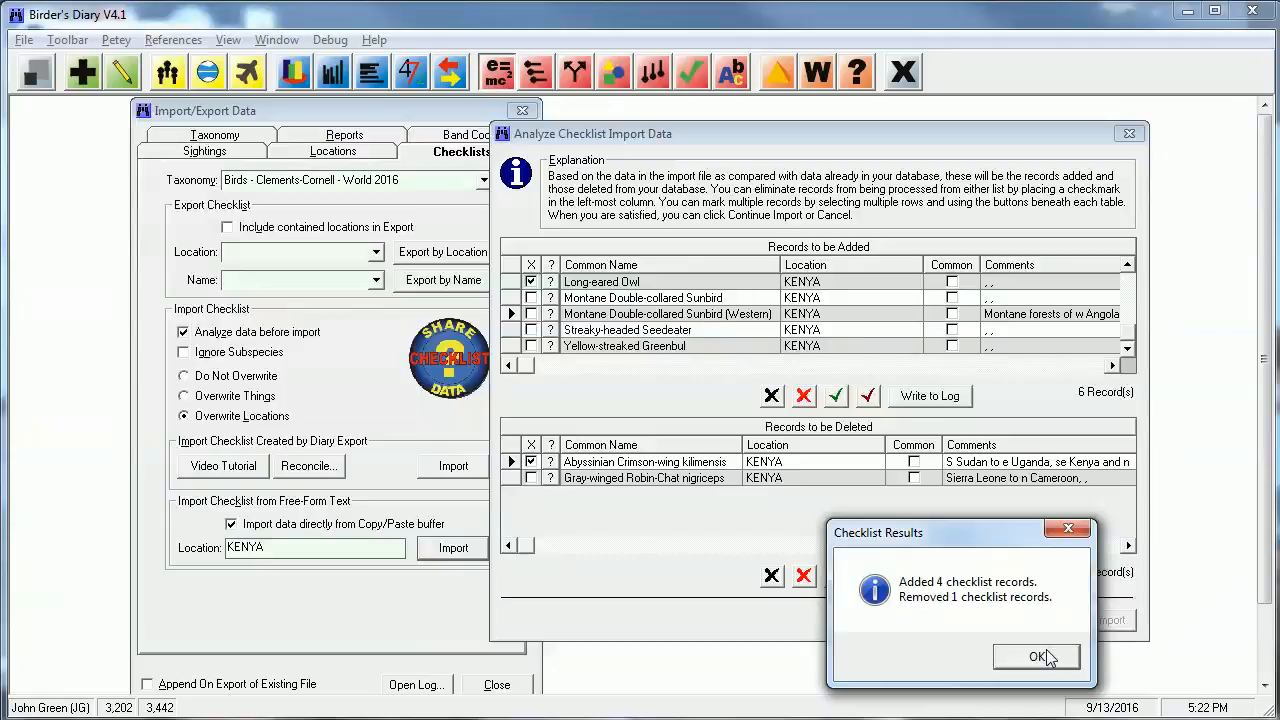
{"action": "left_click", "coordinate": [1045, 651]}
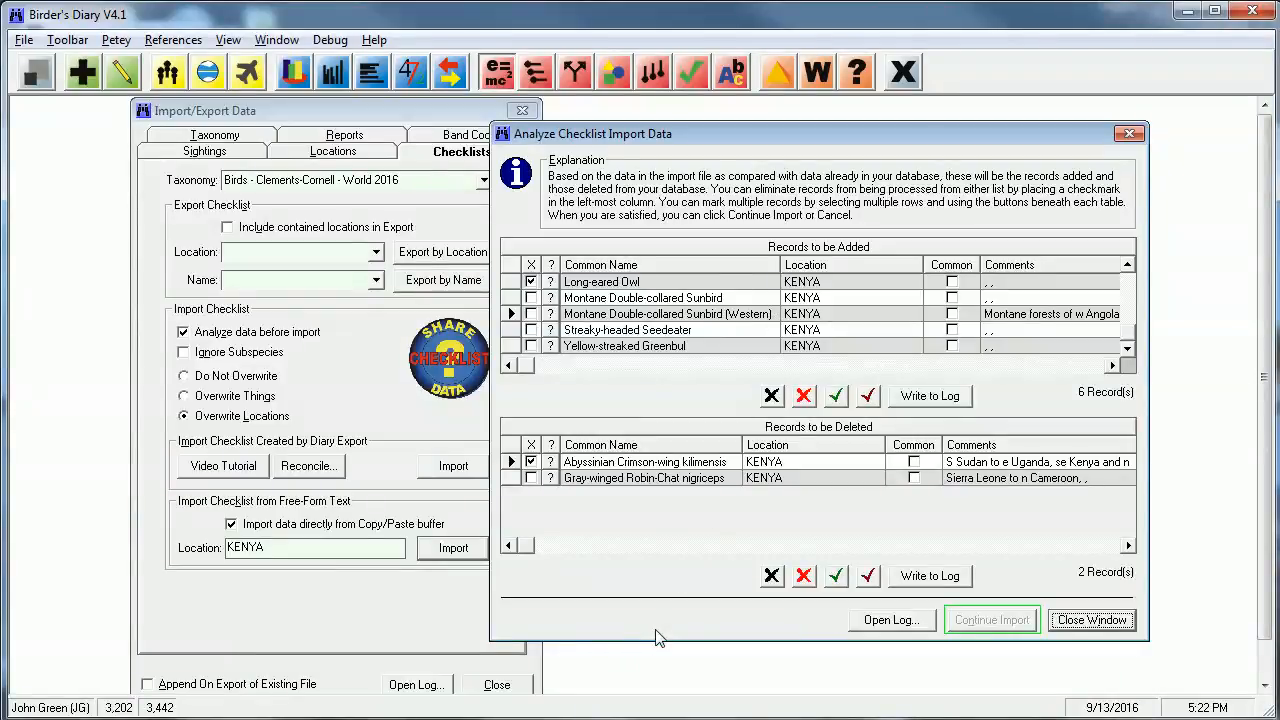
{"action": "left_click", "coordinate": [1100, 621]}
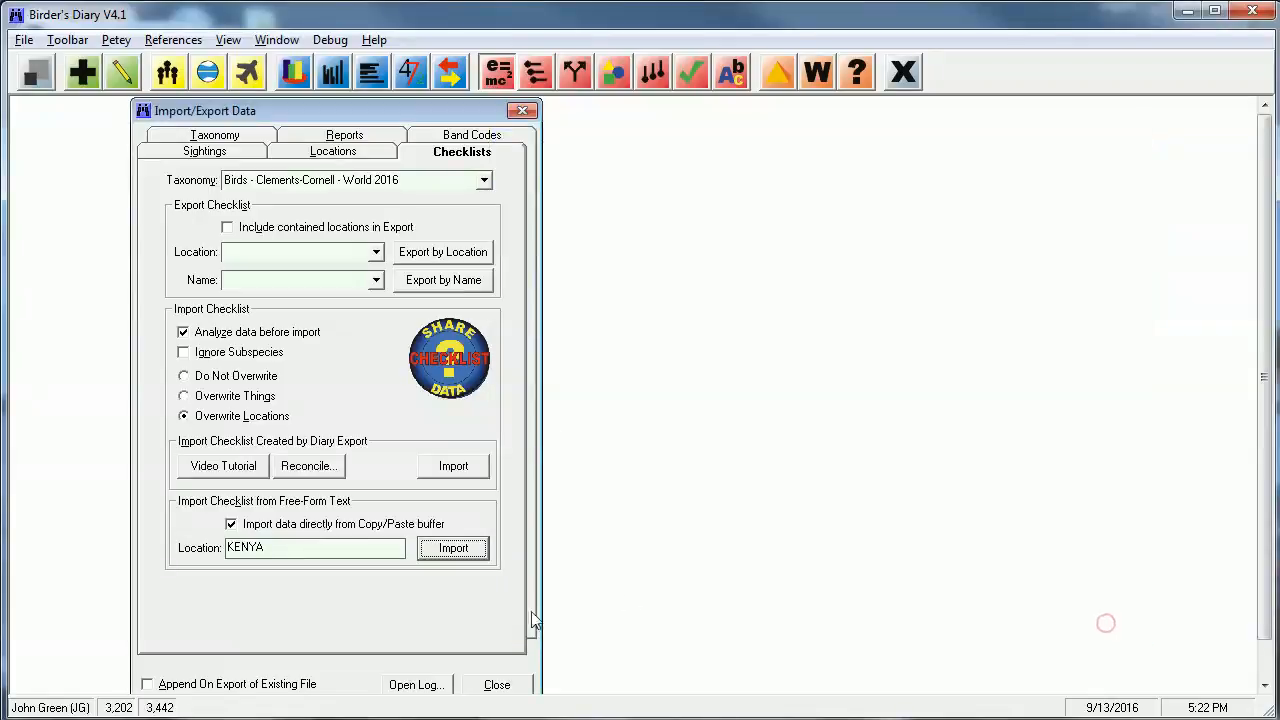
{"action": "left_click", "coordinate": [500, 683]}
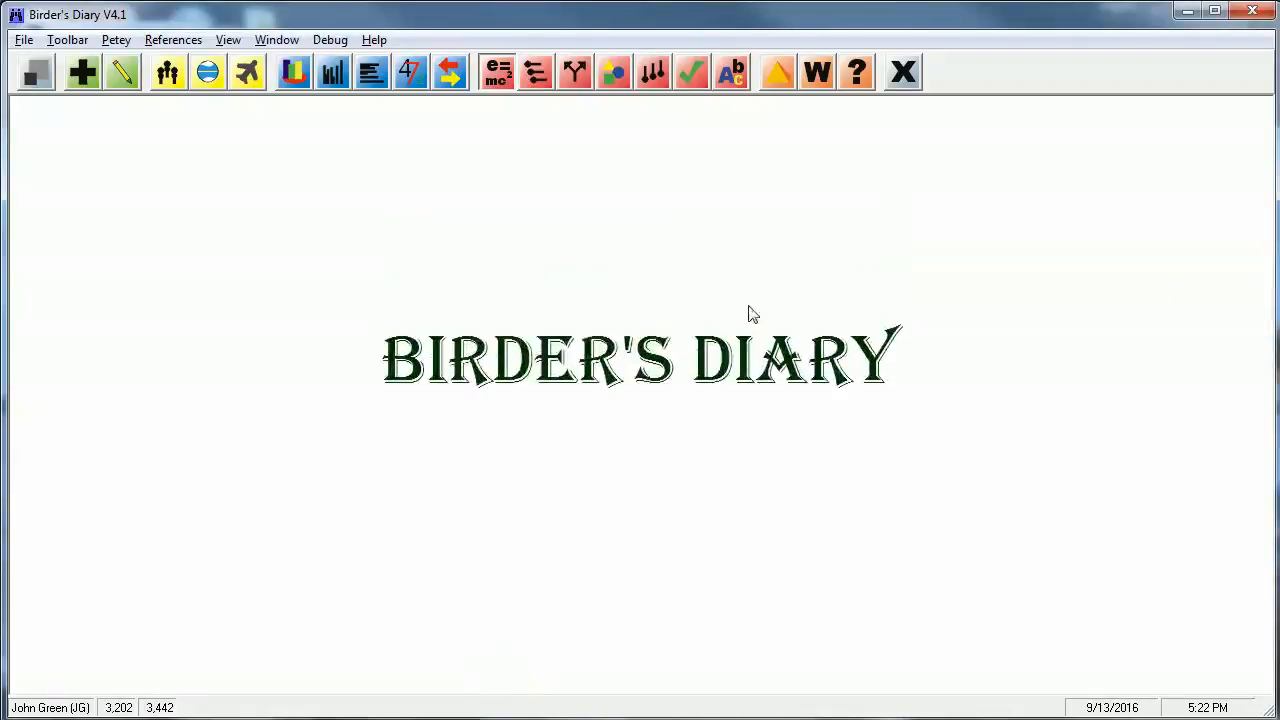